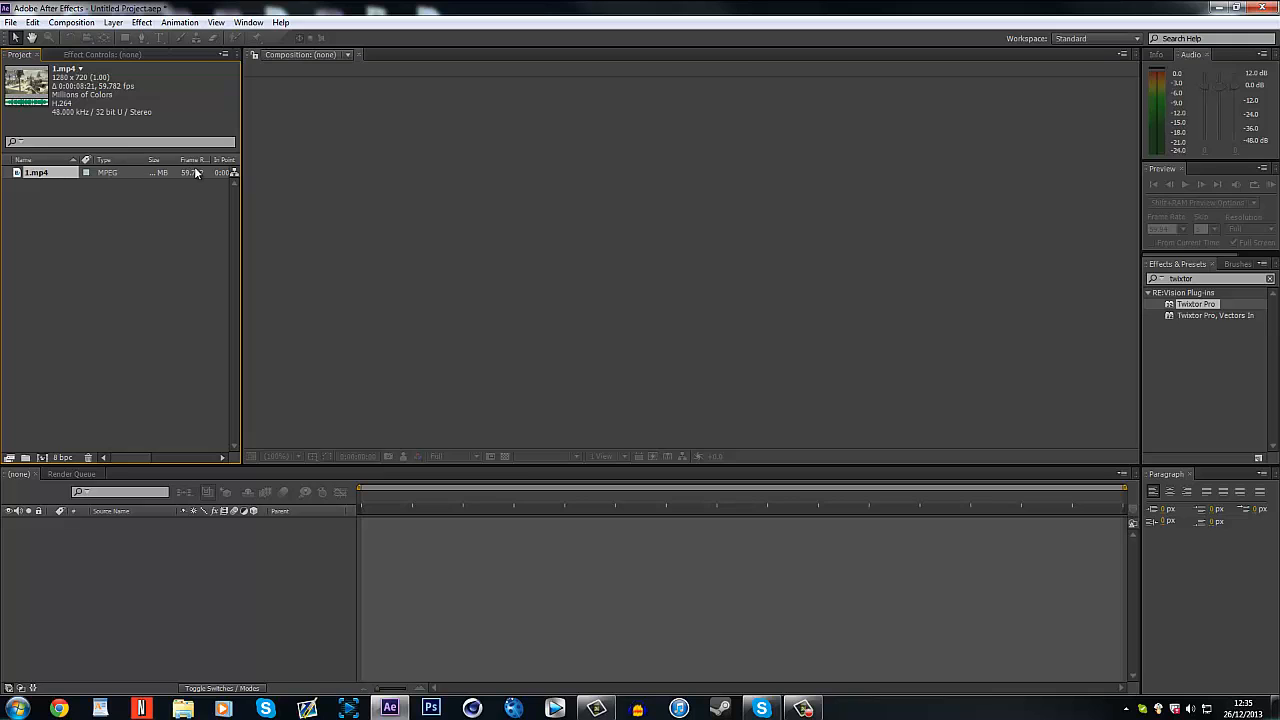
# - Create a composition from 1.mp4, end its work area at 0:00:07:11, and return to the start
pyautogui.moveTo(47, 171); pyautogui.dragTo(42, 457)
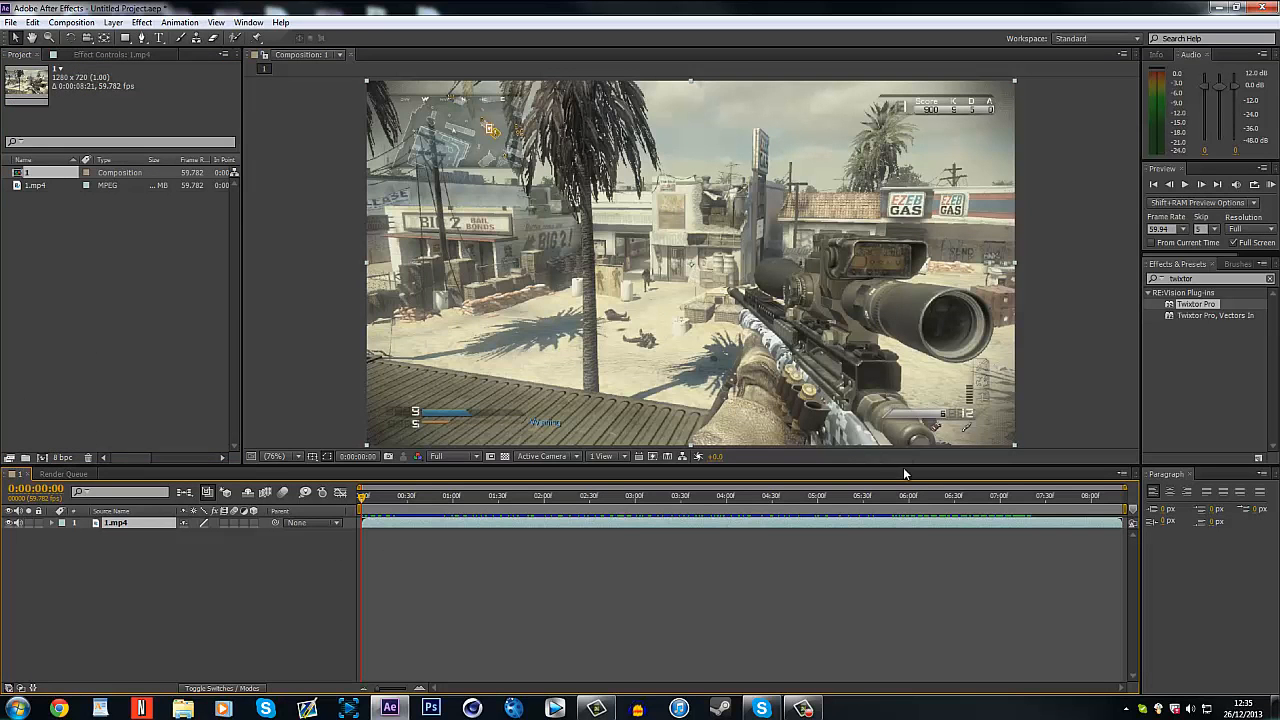
pyautogui.moveTo(899, 498); pyautogui.dragTo(1018, 498)
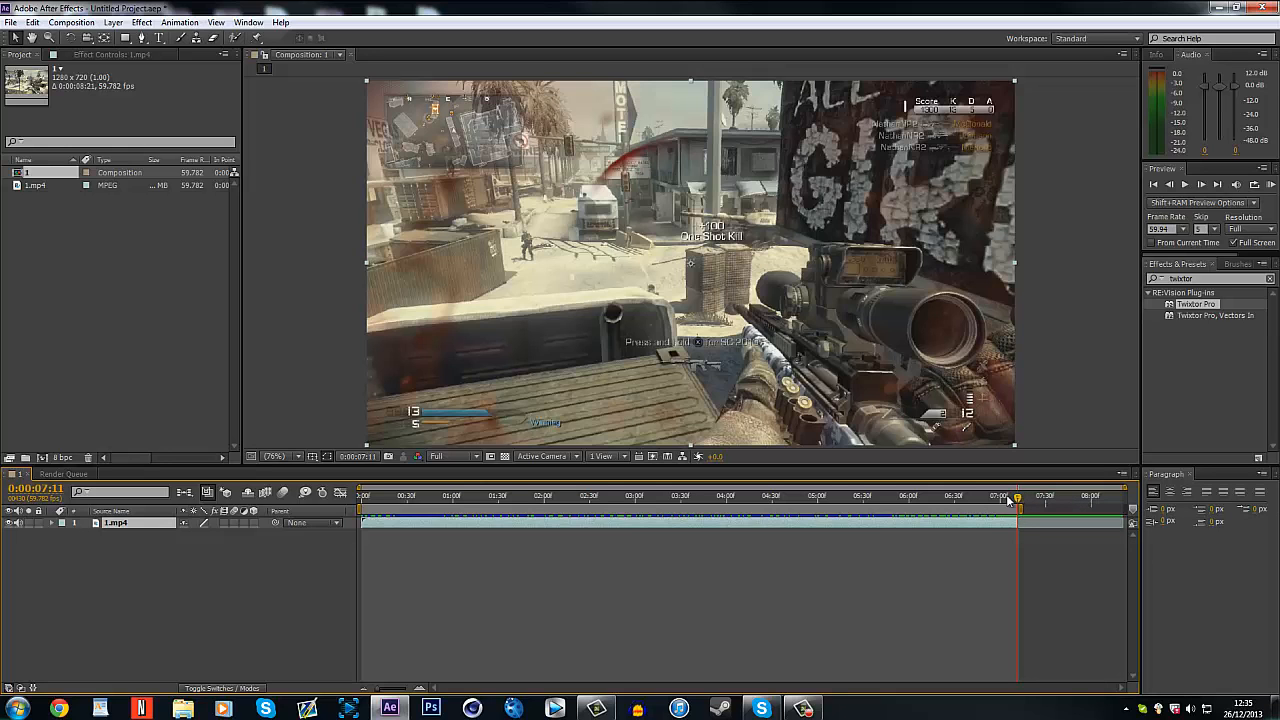
pyautogui.press('Home')
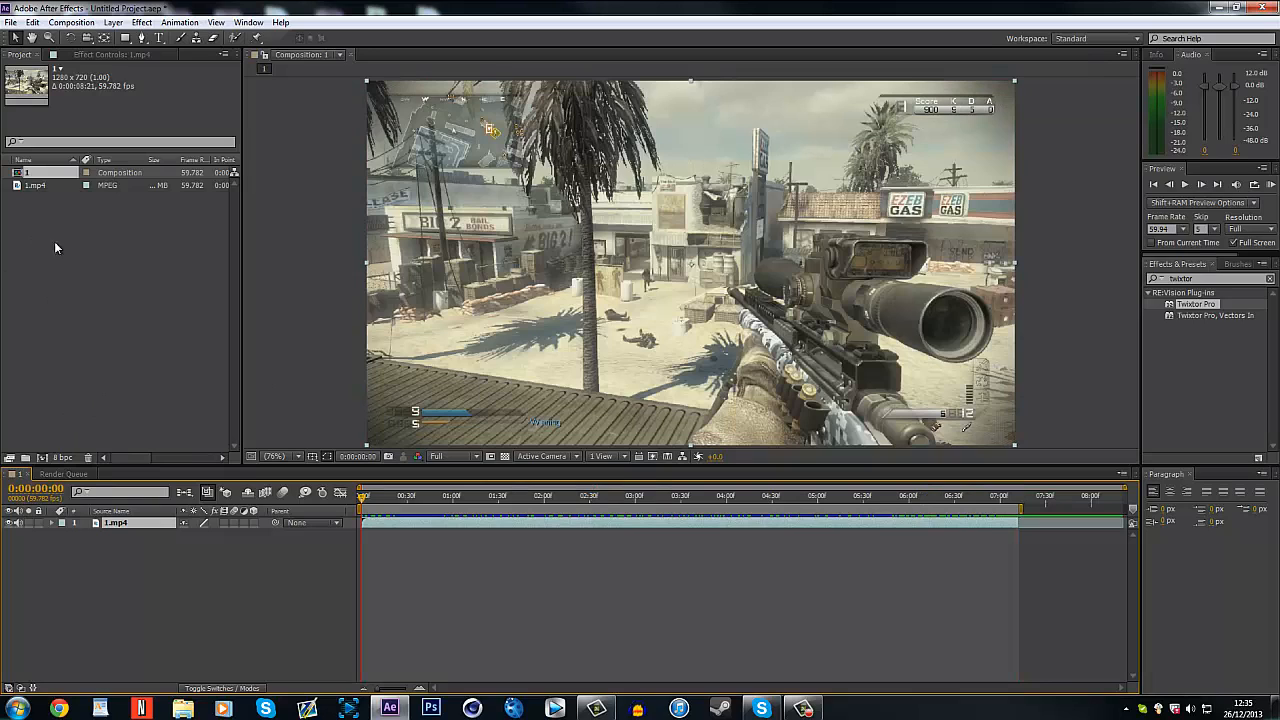
# - Enable frame blending on the 1.mp4 layer, keeping the layer switches displayed
pyautogui.click(225, 524)
pyautogui.click(232, 688)
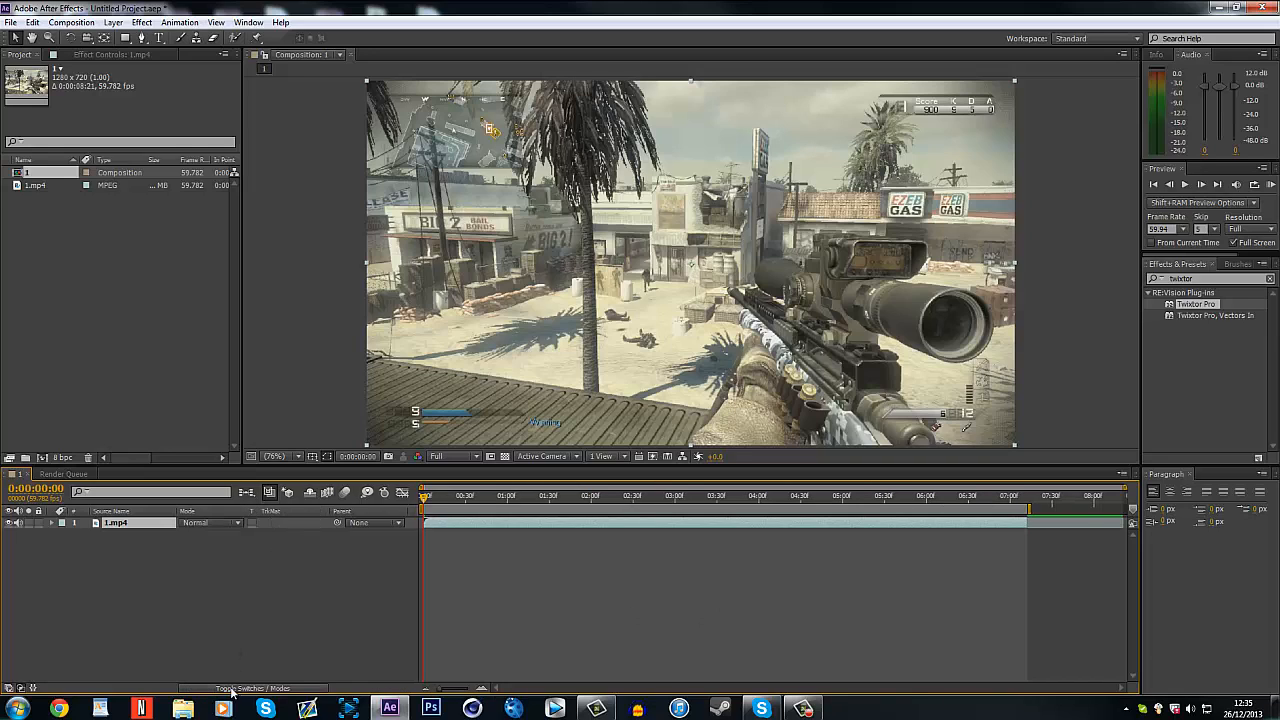
pyautogui.click(232, 688)
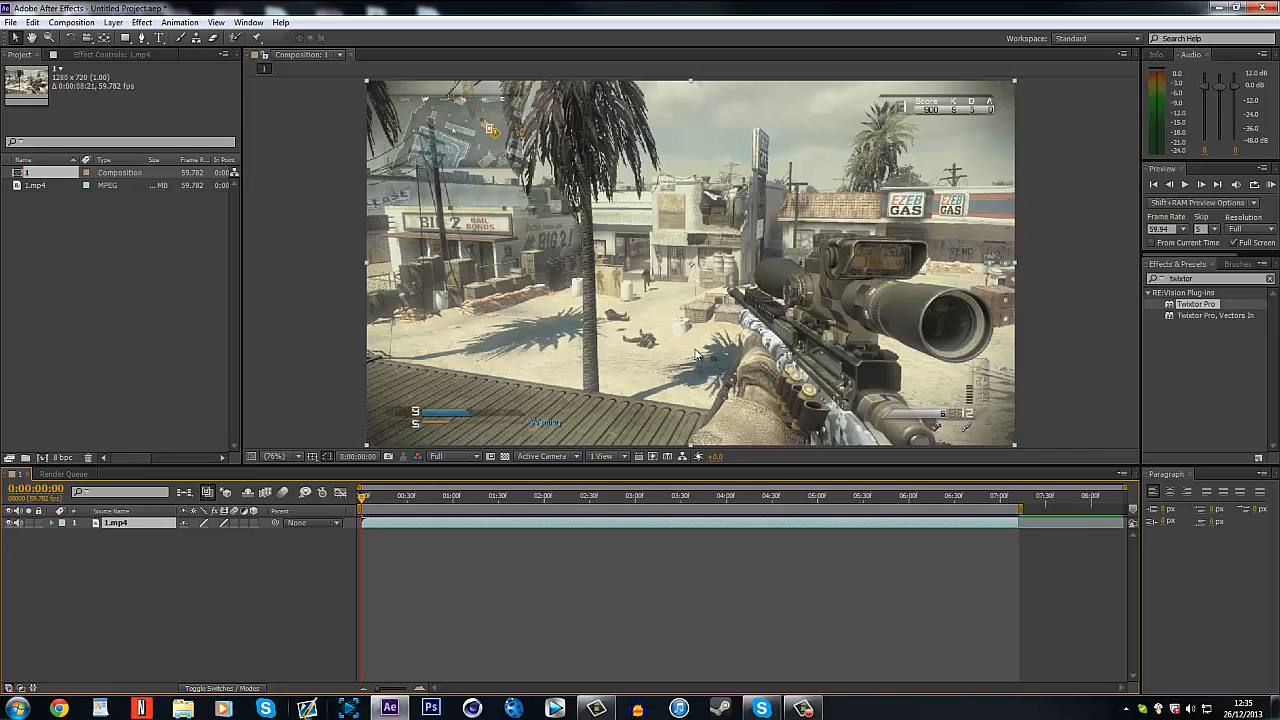
# - Find the Twixtor Pro effect and apply it to the 1.mp4 layer
pyautogui.click(1237, 286)
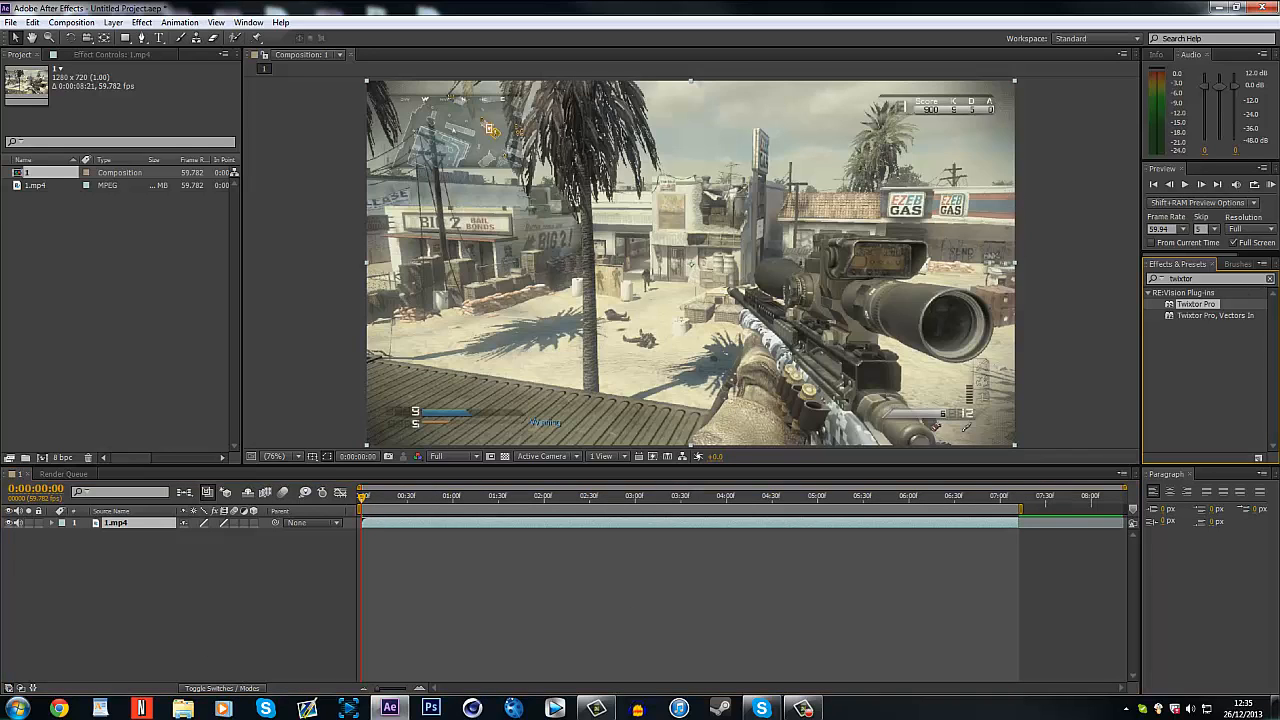
pyautogui.click(1270, 279)
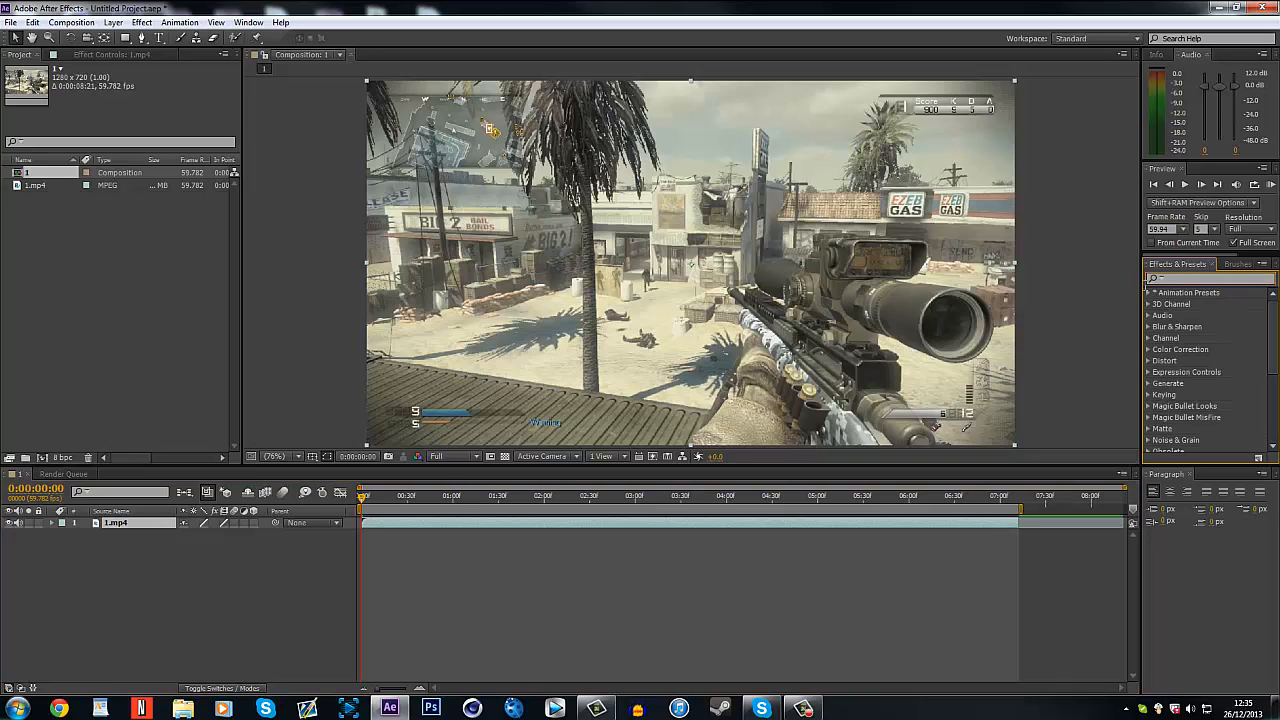
pyautogui.write('twix')
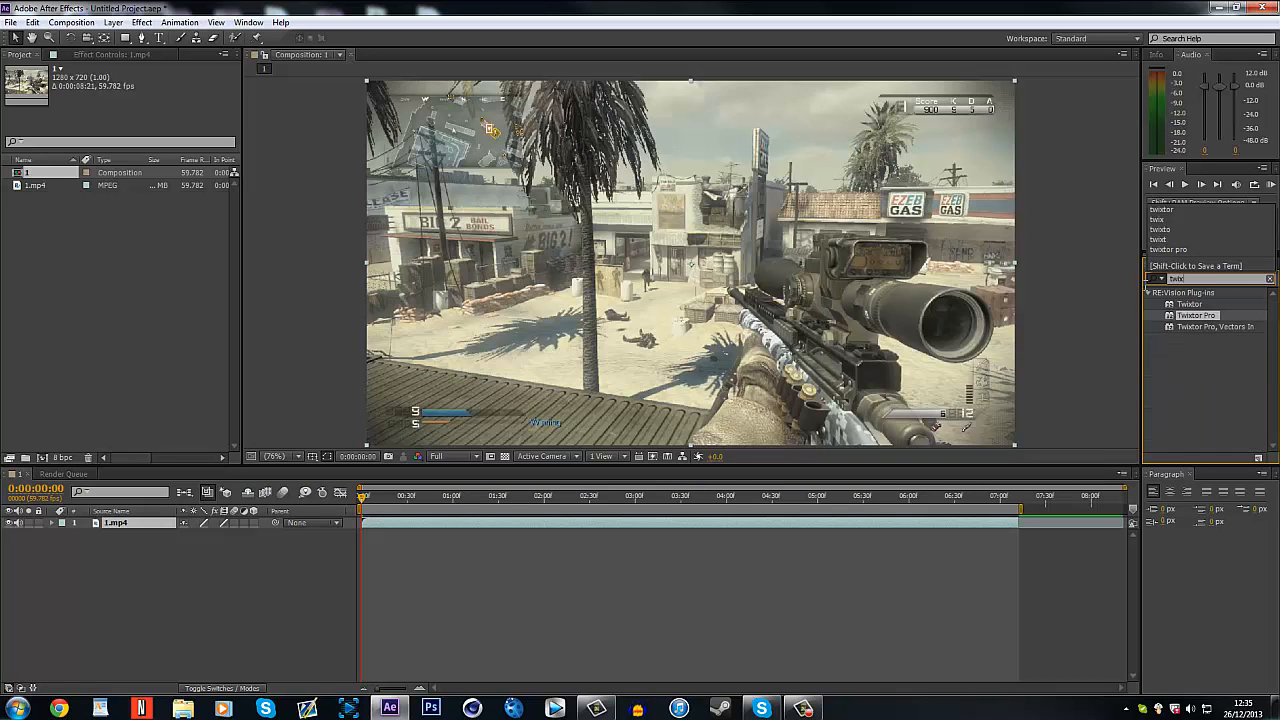
pyautogui.write('tor pro')
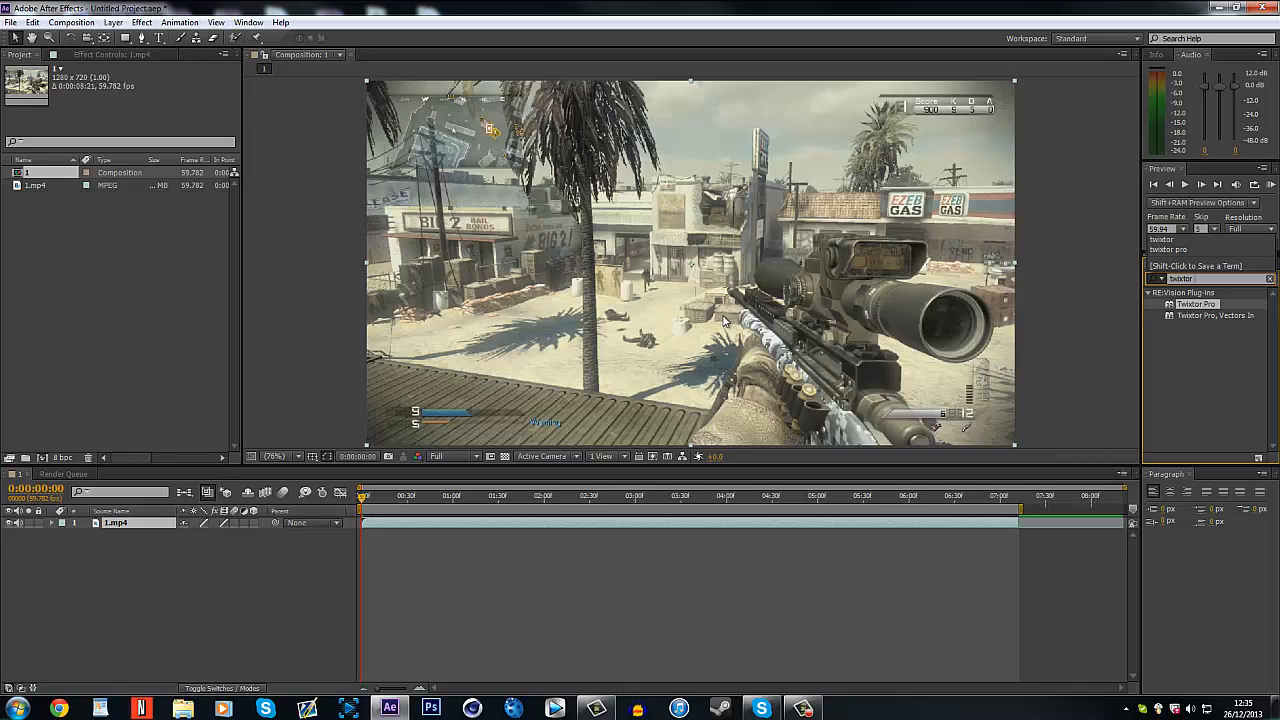
pyautogui.moveTo(1186, 302); pyautogui.dragTo(786, 522)
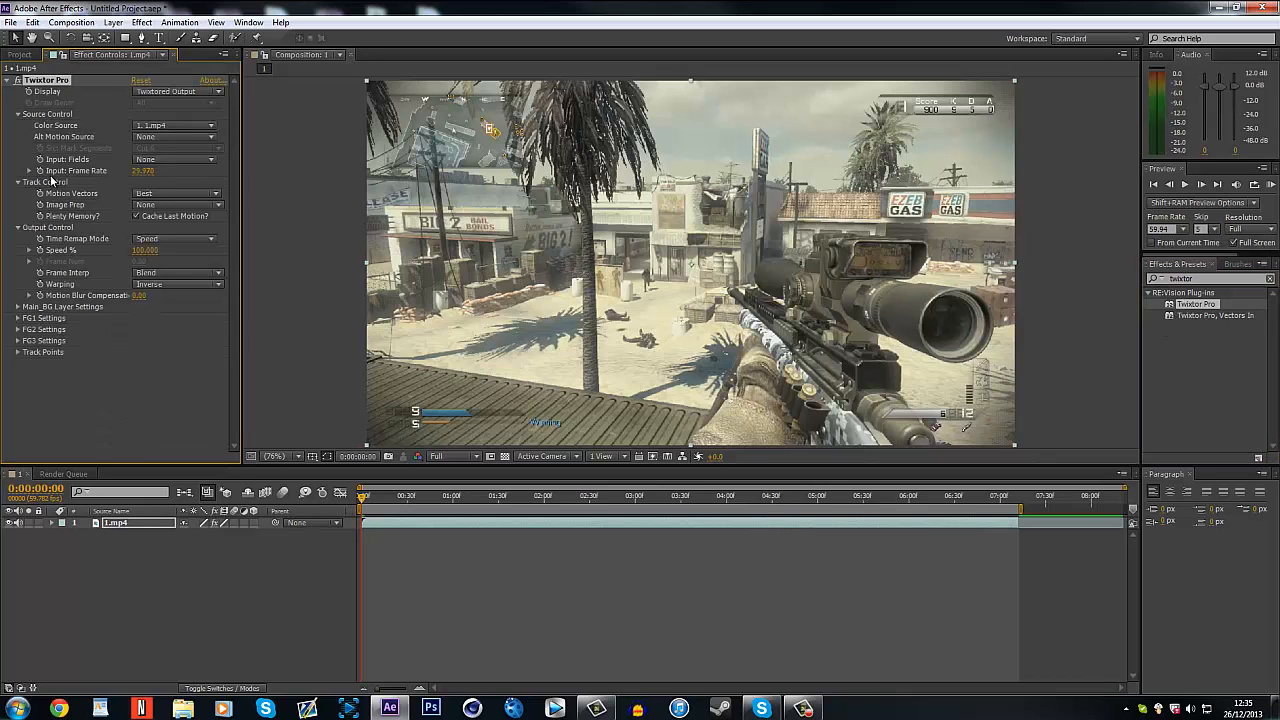
# - Set the composition's frame rate to 30 frames per second
pyautogui.rightClick(10, 487)
pyautogui.click(105, 276)
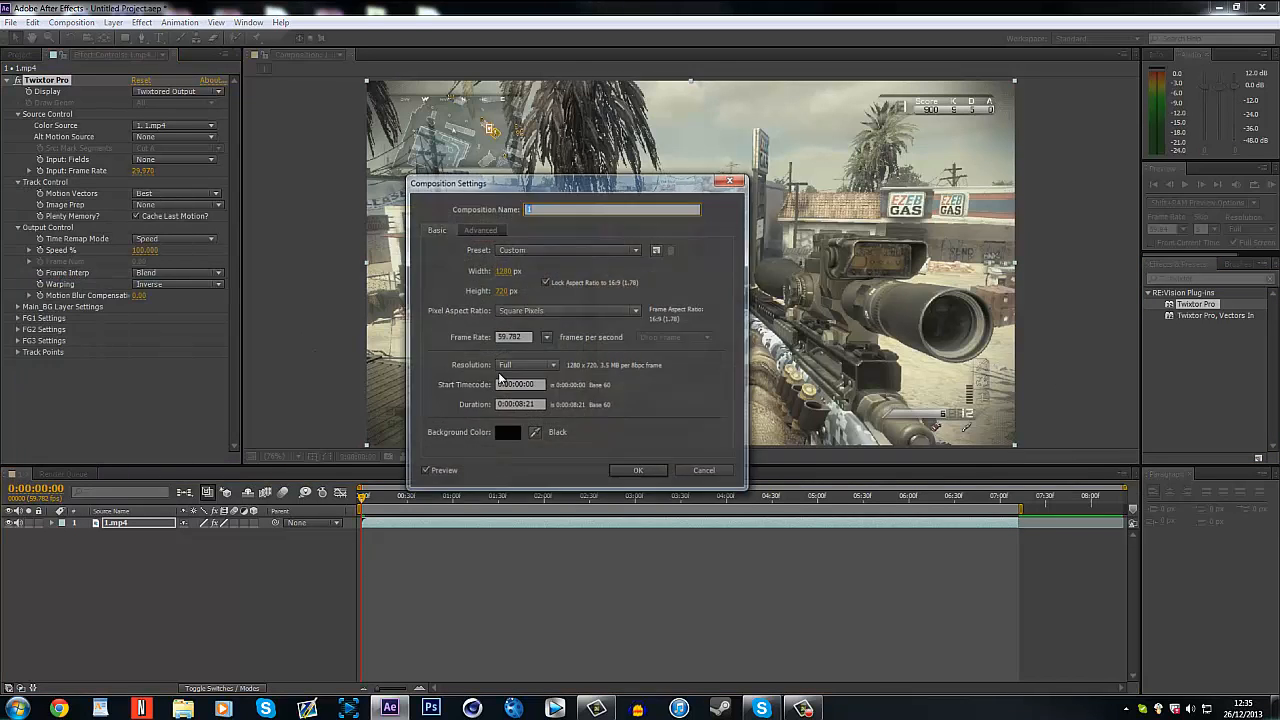
pyautogui.click(515, 337)
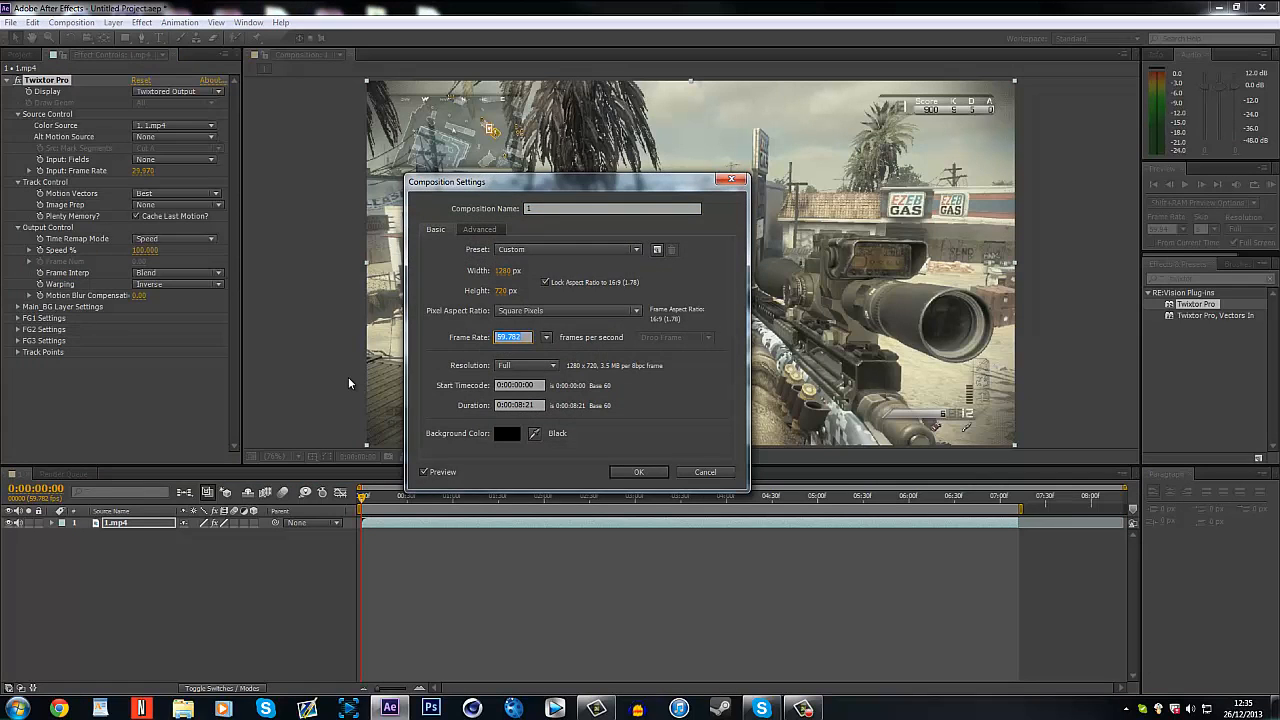
pyautogui.write('30')
pyautogui.press('Return')
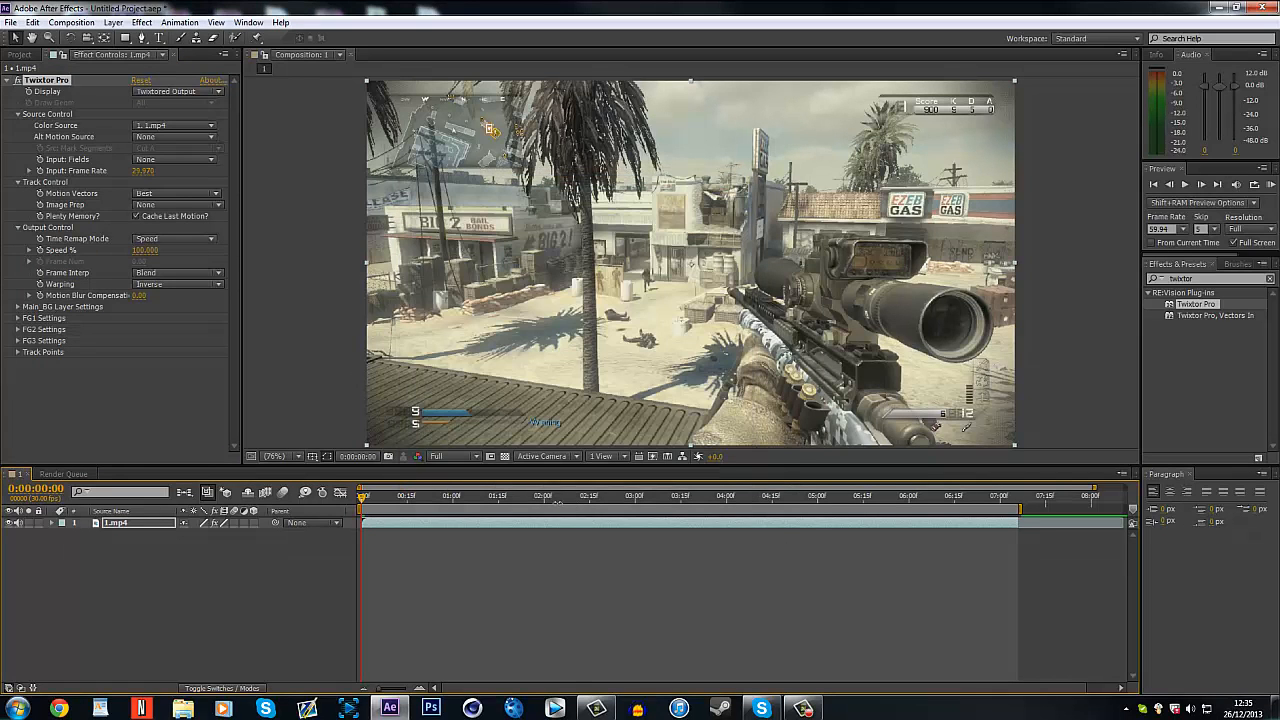
# - Set Twixtor Pro's Input: Frame Rate to 59.782 and move the current time to 0:00:01:05
pyautogui.moveTo(600, 497); pyautogui.dragTo(489, 510)
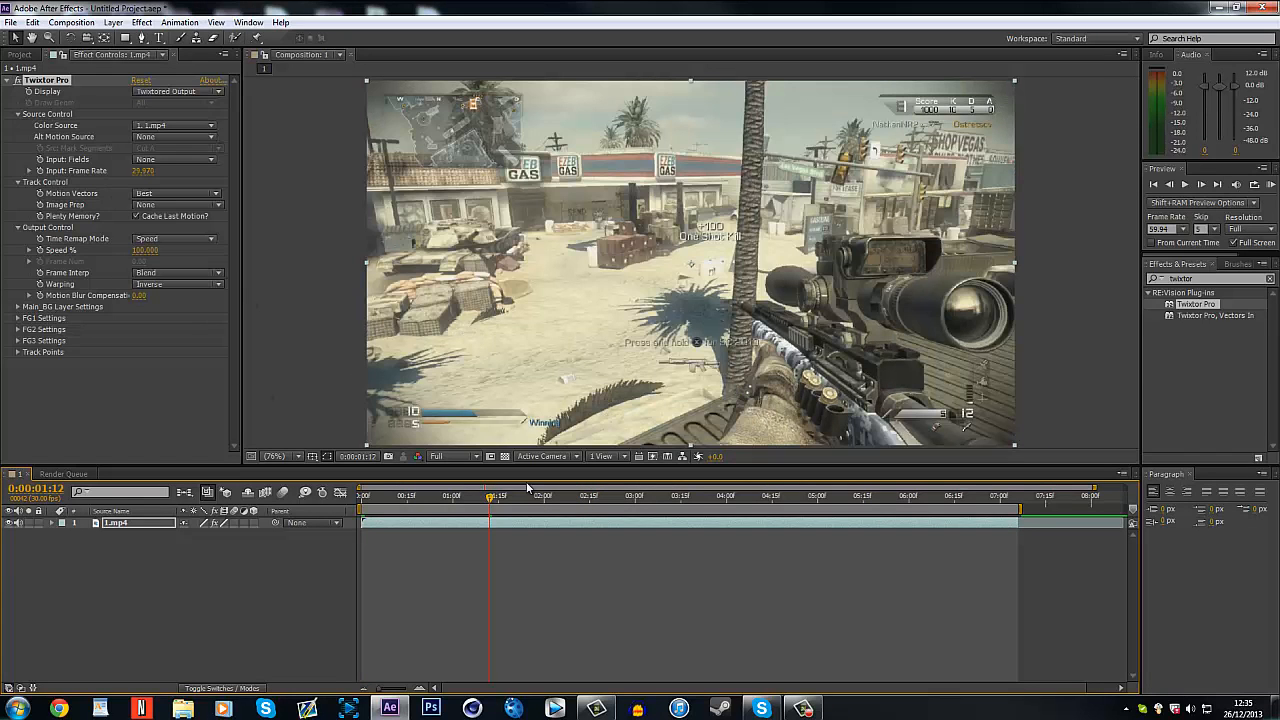
pyautogui.click(143, 171)
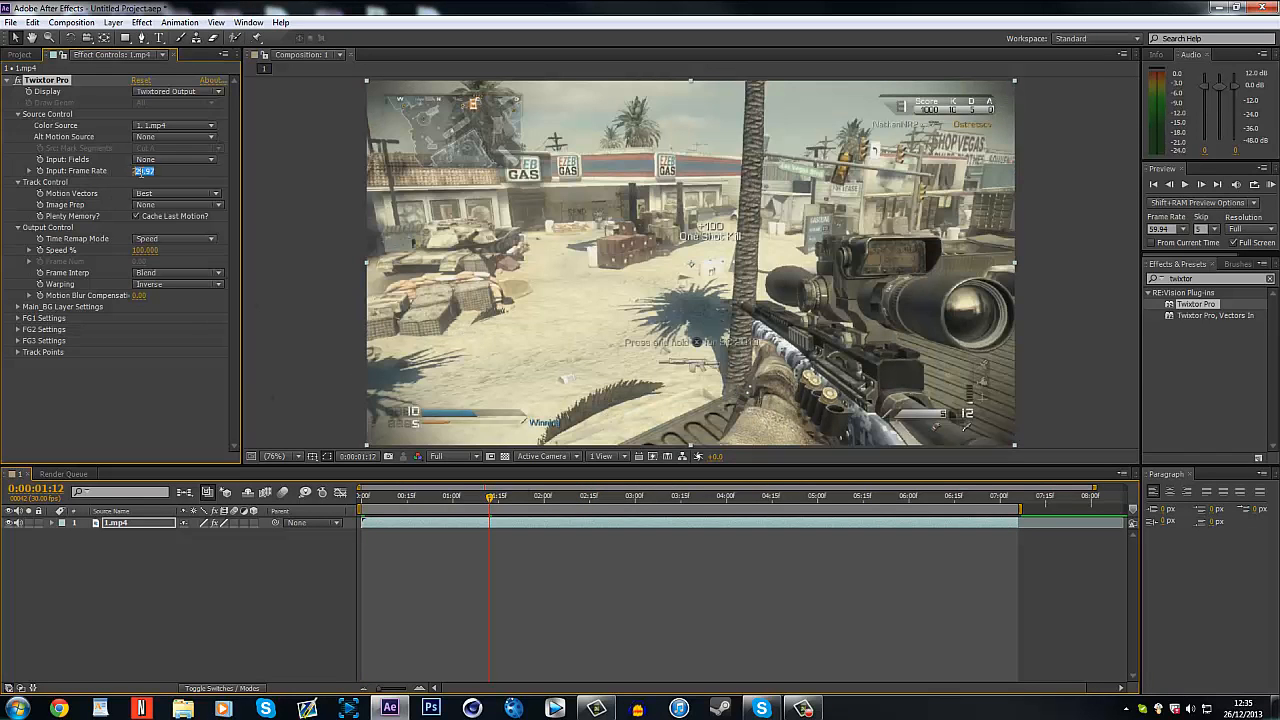
pyautogui.write('59')
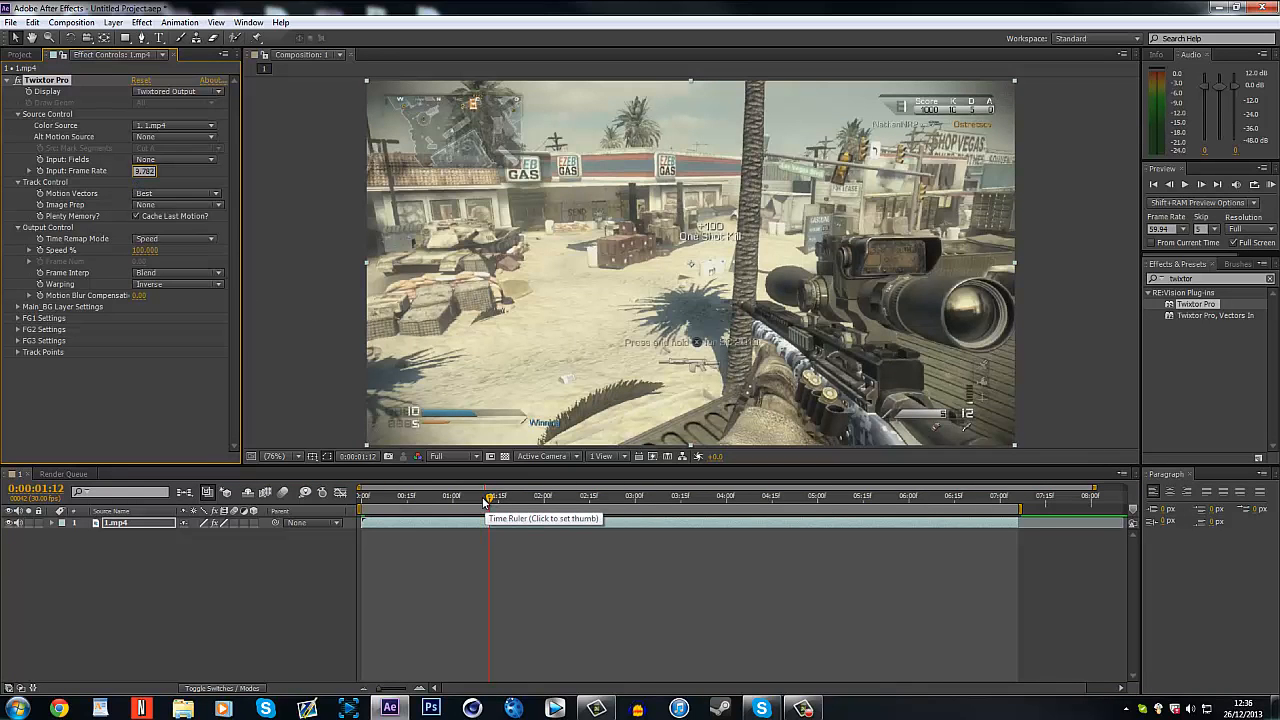
pyautogui.moveTo(485, 499)
pyautogui.mouseDown()
pyautogui.moveTo(437, 502)
pyautogui.moveTo(468, 499)
pyautogui.mouseUp()
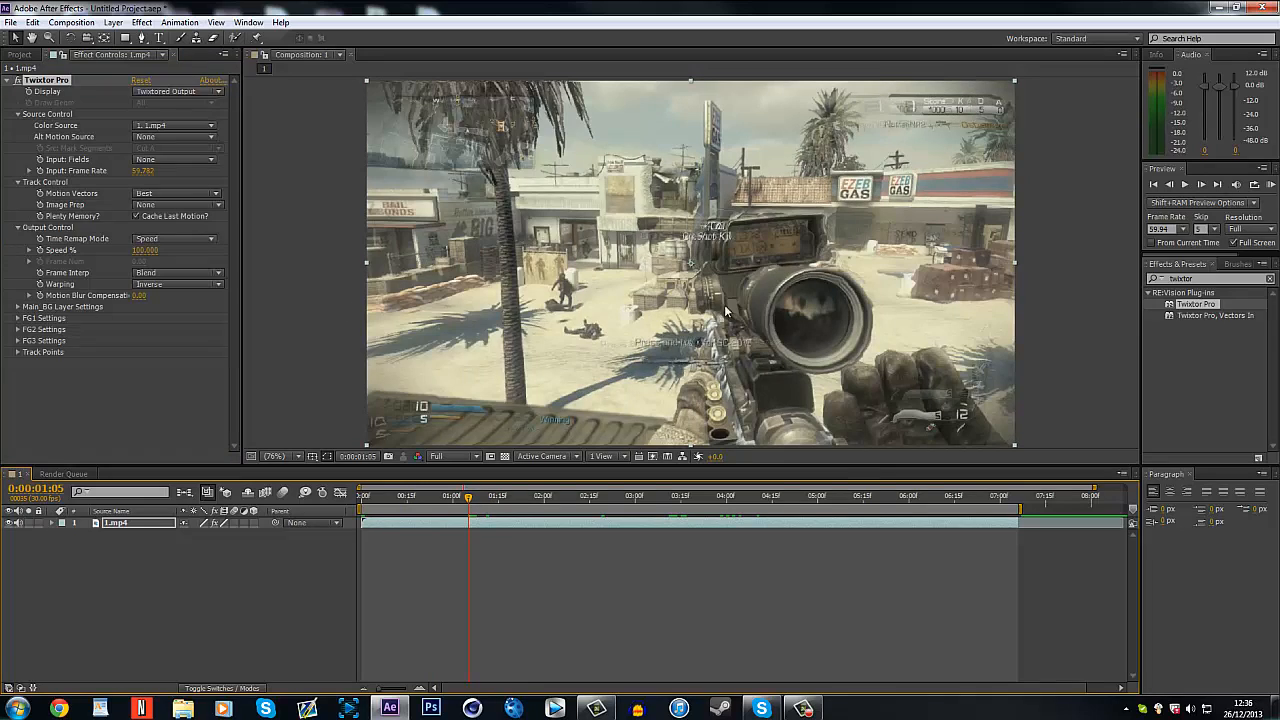
# - Set Twixtor Pro's Main_BG Sensitivity to 50 in the Main_BG Layer Settings
pyautogui.click(18, 307)
pyautogui.click(144, 319)
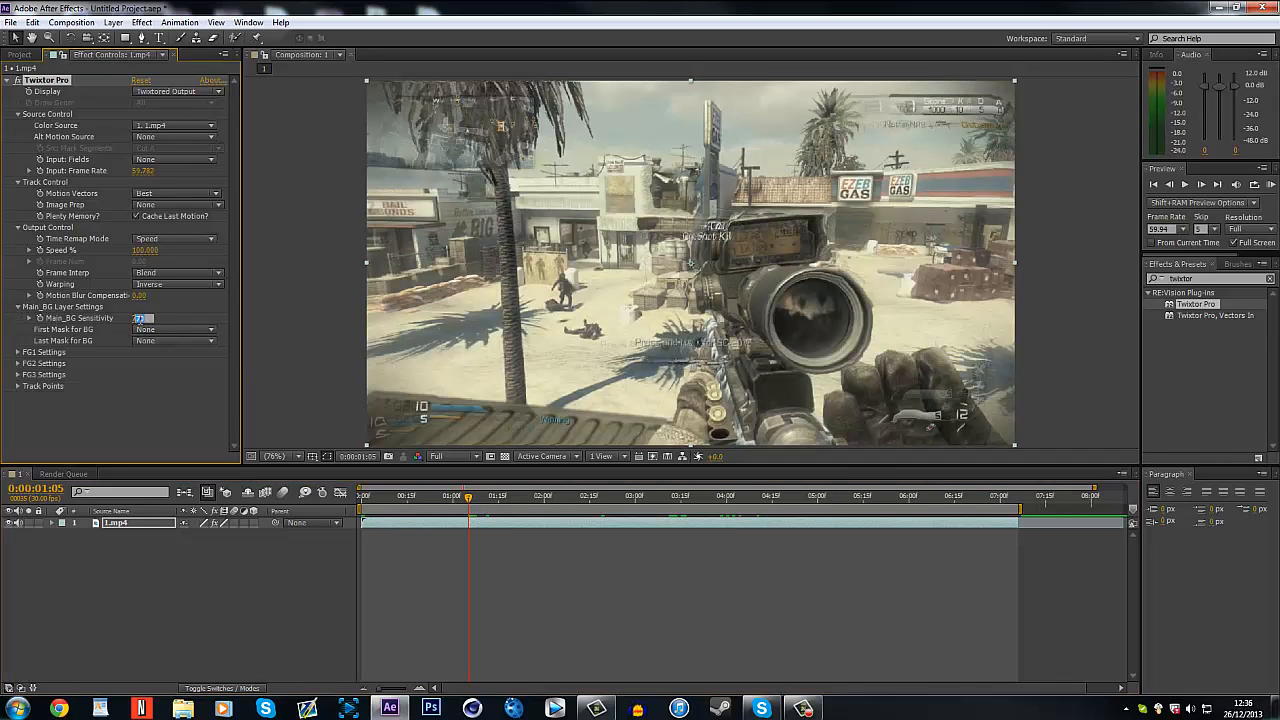
pyautogui.write('50')
pyautogui.press('Return')
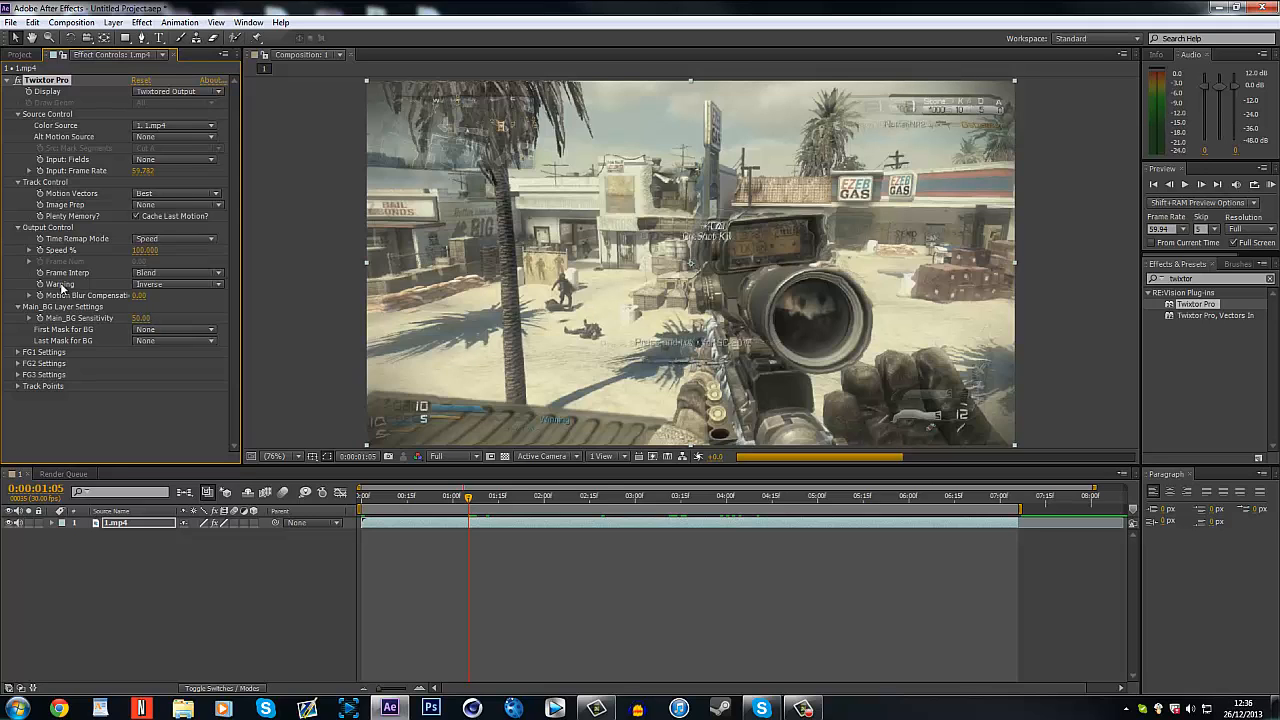
pyautogui.click(146, 319)
pyautogui.write('40')
pyautogui.press('Return')
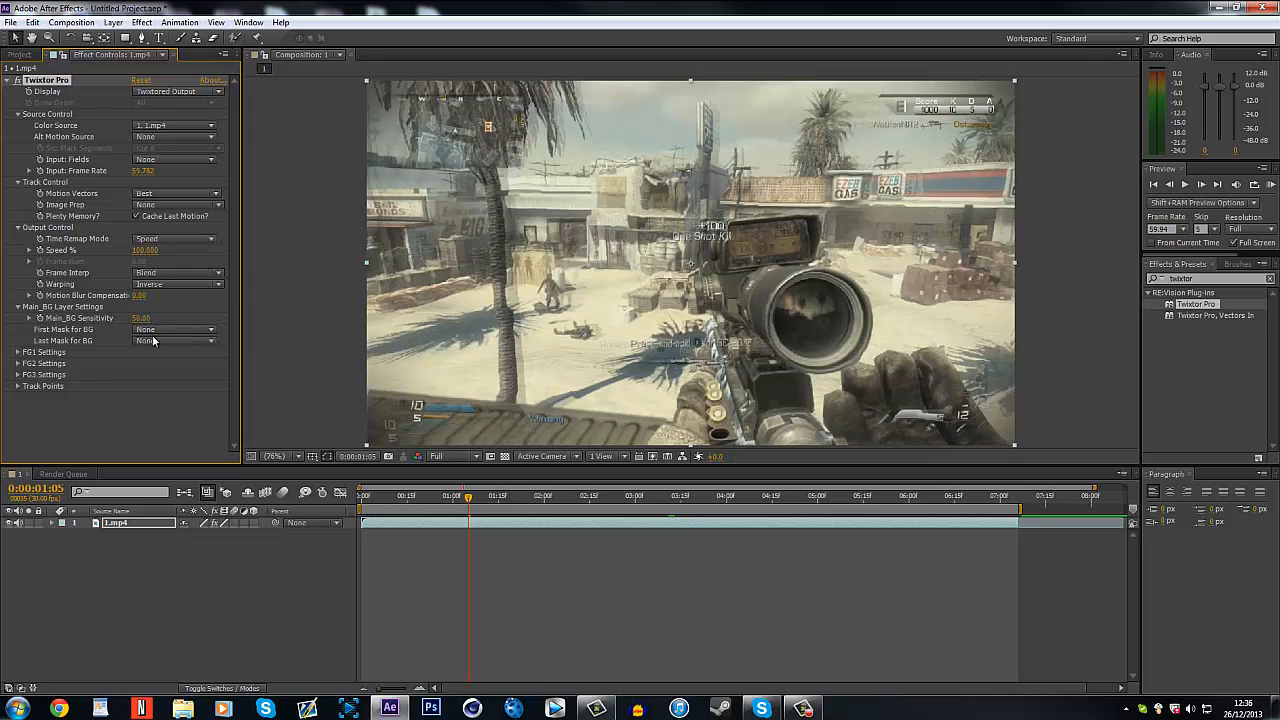
# - Compare the frames around the kill shot and start keyframing Twixtor's Speed % at 0:00:01:07
pyautogui.click(224, 323)
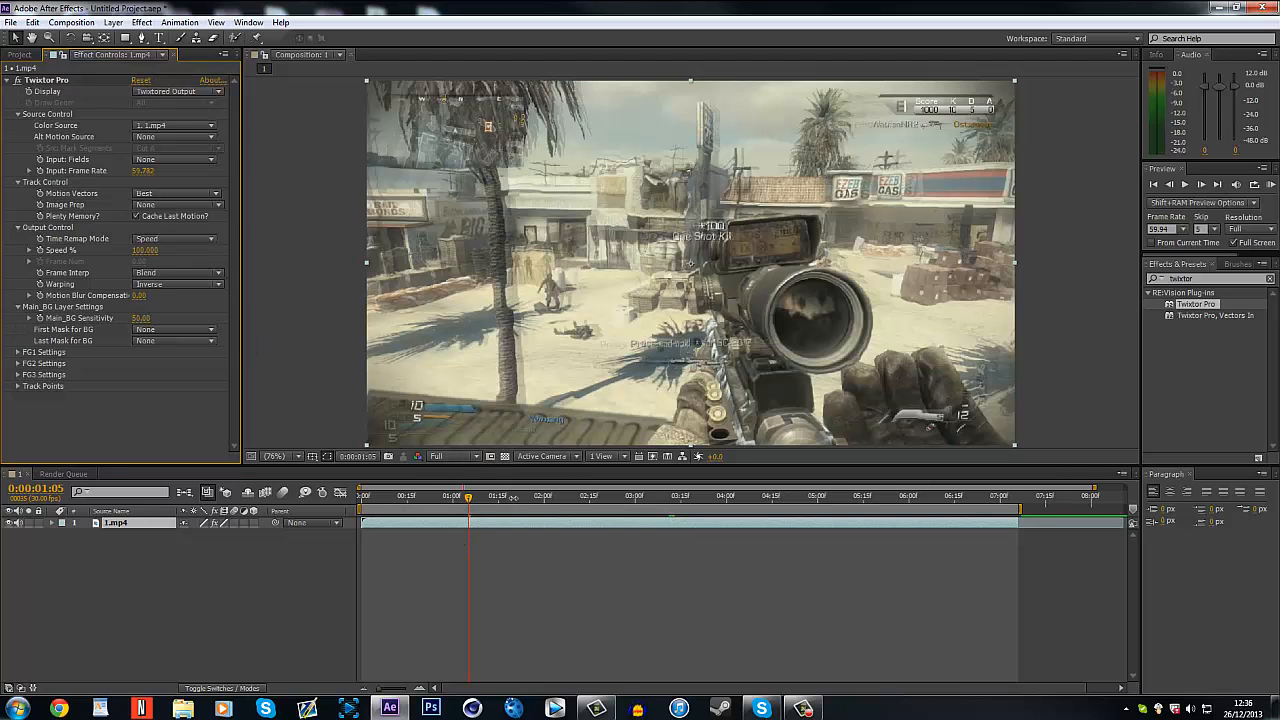
pyautogui.press('pagedown')
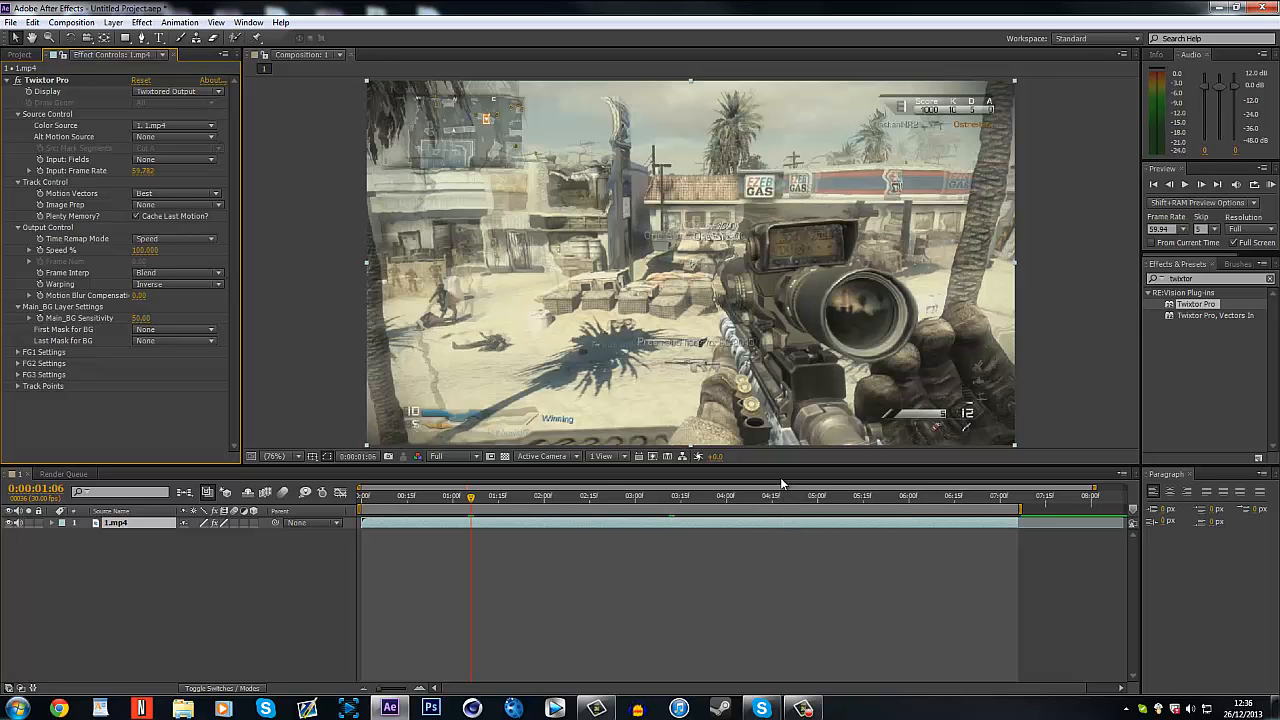
pyautogui.press('pagedown')
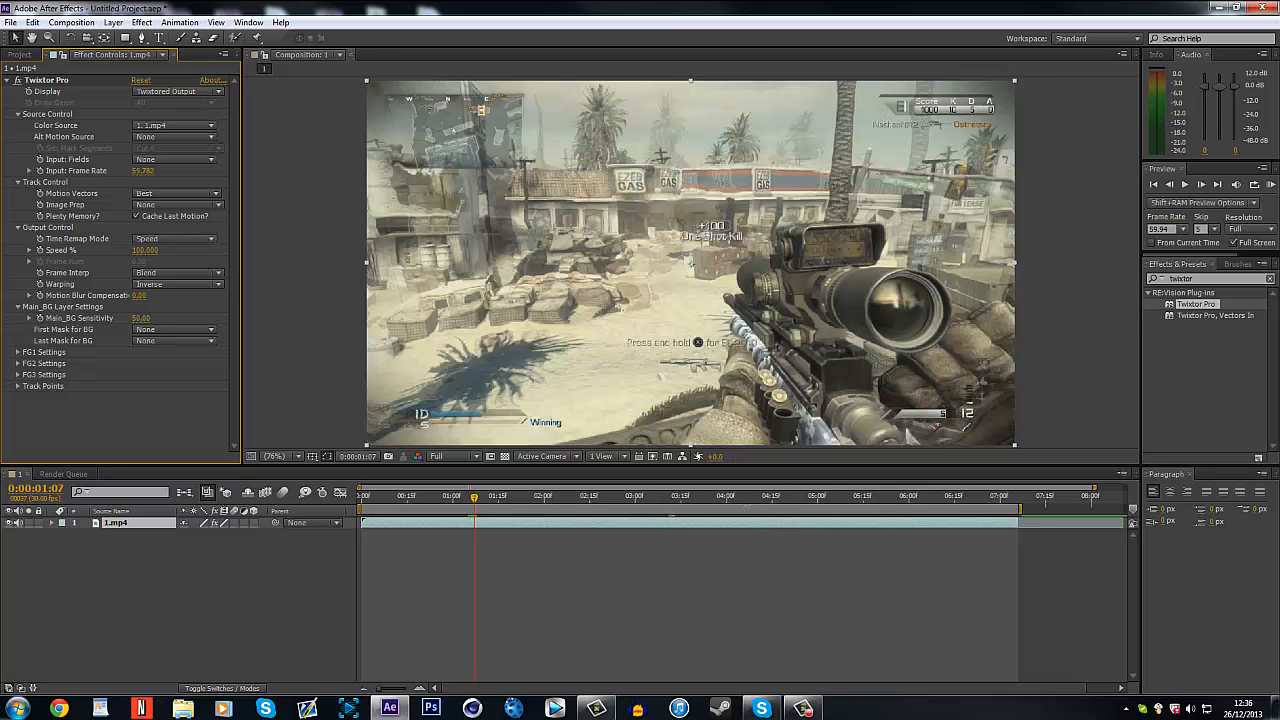
pyautogui.press('pageup')
pyautogui.press('pageup')
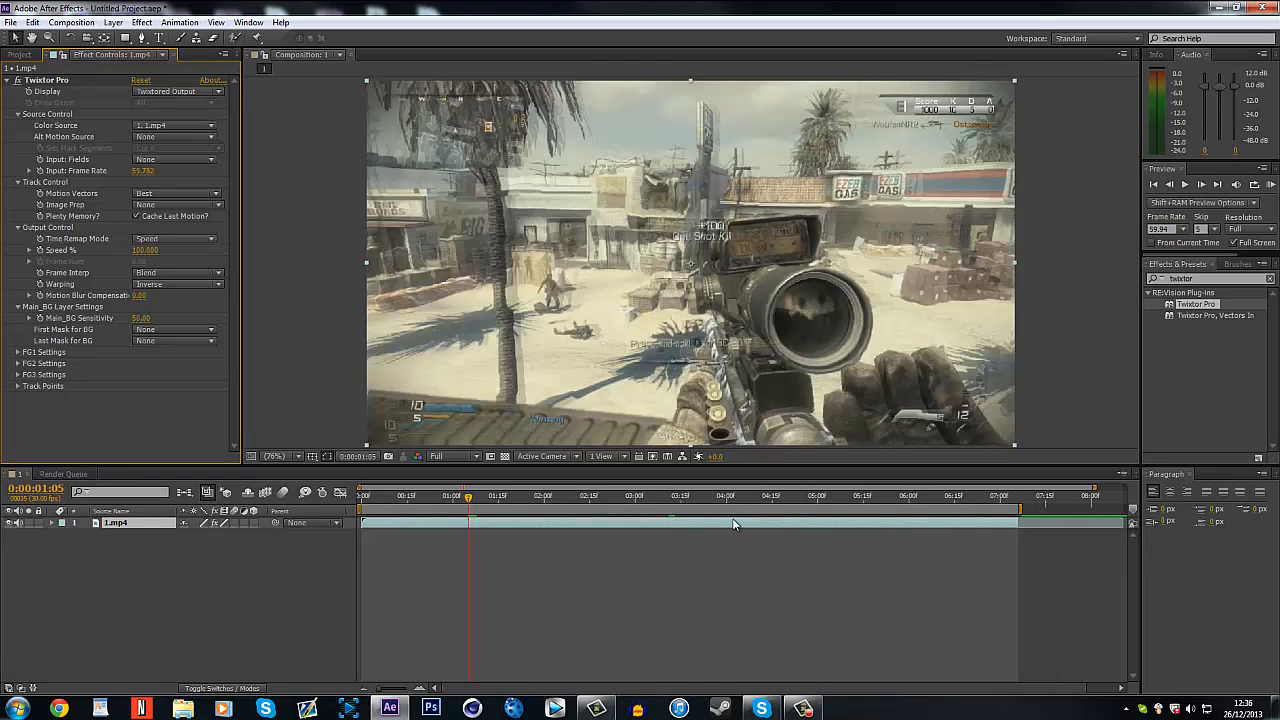
pyautogui.press('pagedown')
pyautogui.press('pagedown')
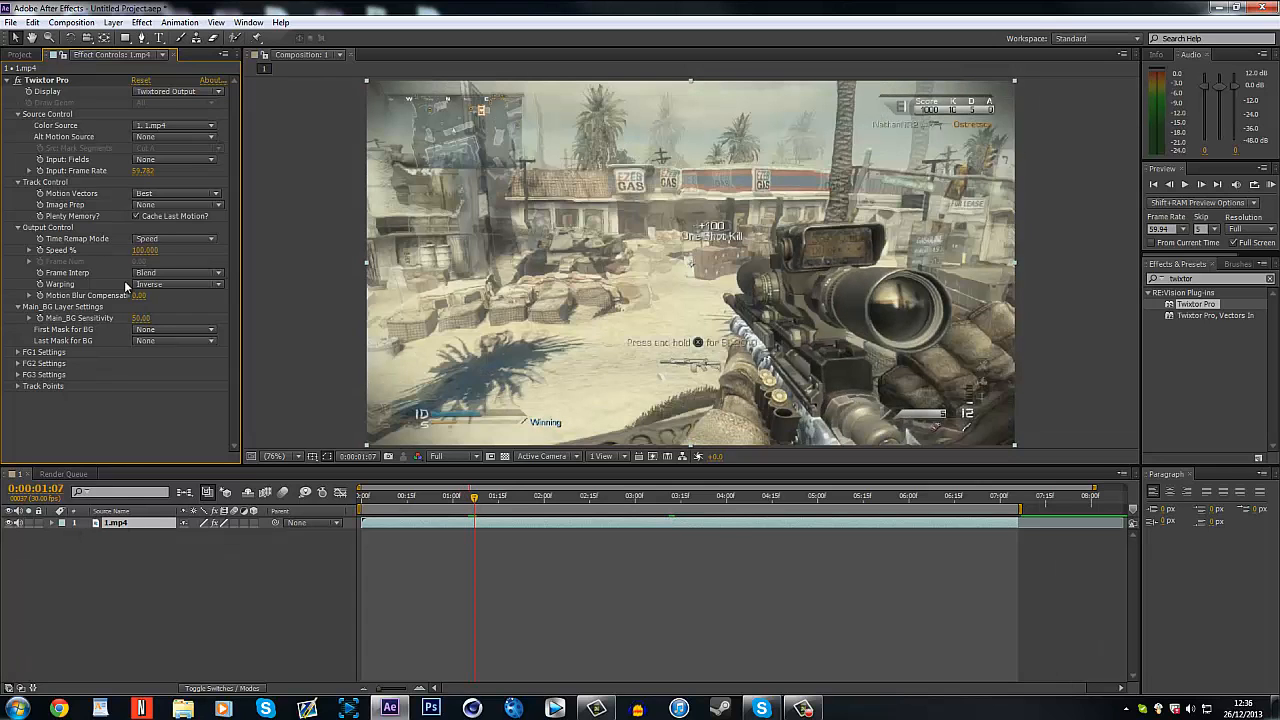
pyautogui.press('pageup')
pyautogui.press('pagedown')
pyautogui.click(39, 250)
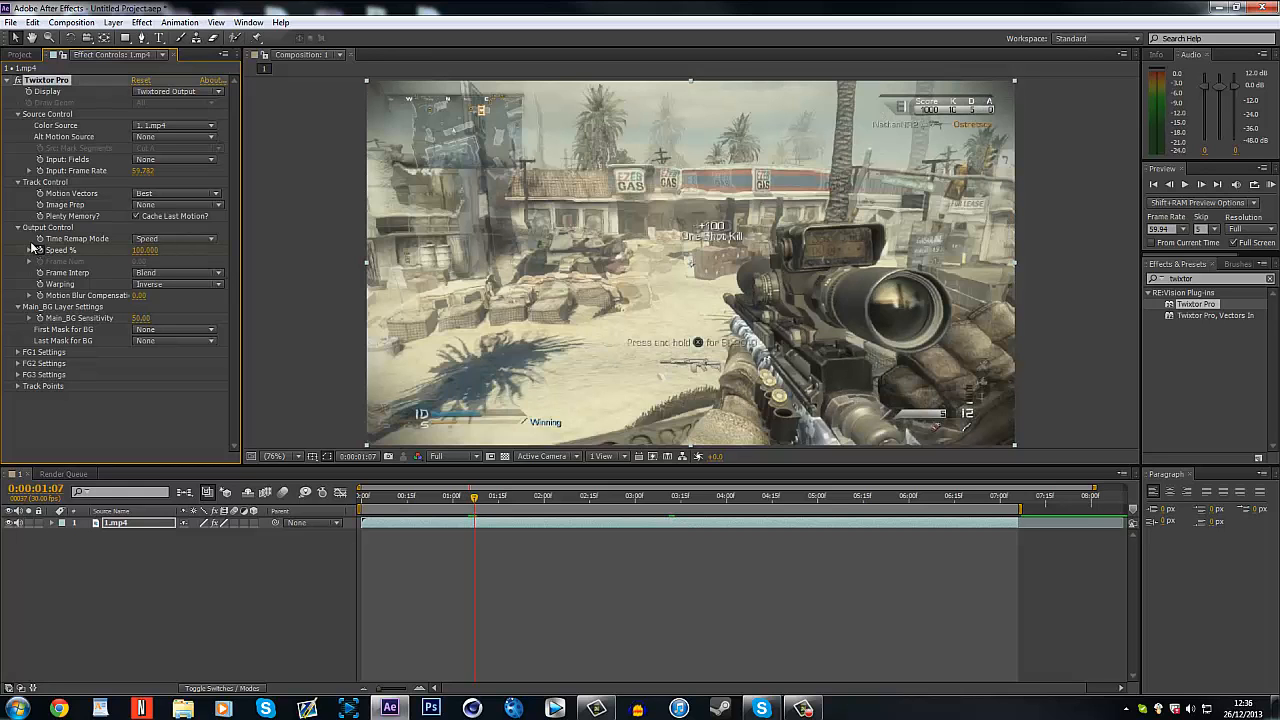
# - Add a Speed % keyframe of 3 at 0:00:01:05
pyautogui.press('pageup')
pyautogui.press('pageup')
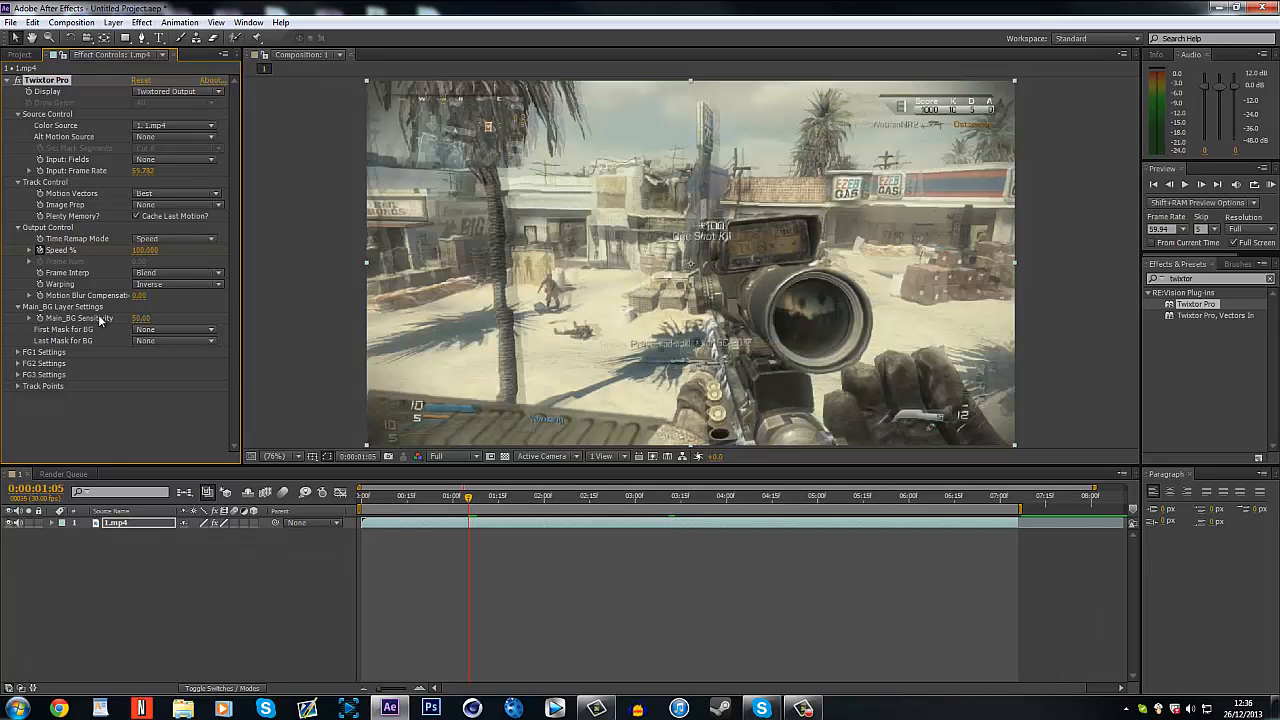
pyautogui.click(143, 250)
pyautogui.write('3')
pyautogui.press('Return')
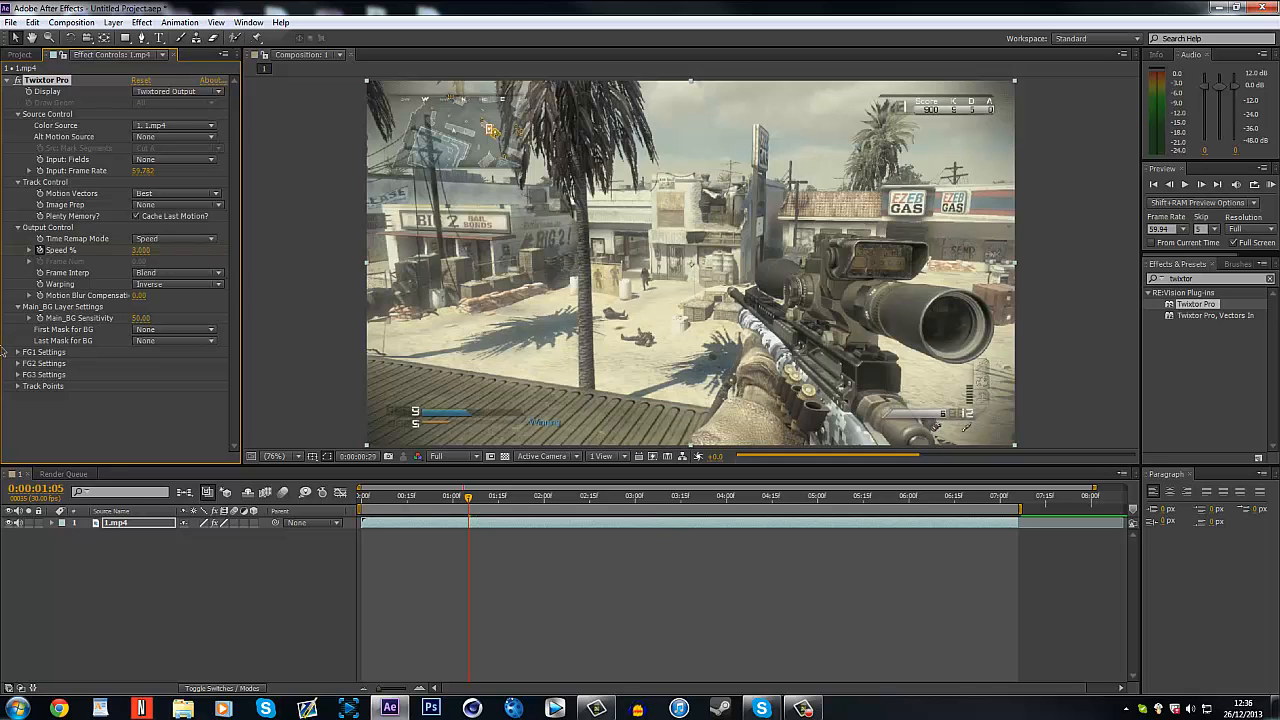
# - Go back to 0:00:00:14 and add a Speed % keyframe of 100
pyautogui.press('pageup')
pyautogui.press('pageup')
pyautogui.press('pageup')
pyautogui.press('pageup')
pyautogui.press('pageup')
pyautogui.press('pageup')
pyautogui.press('pageup')
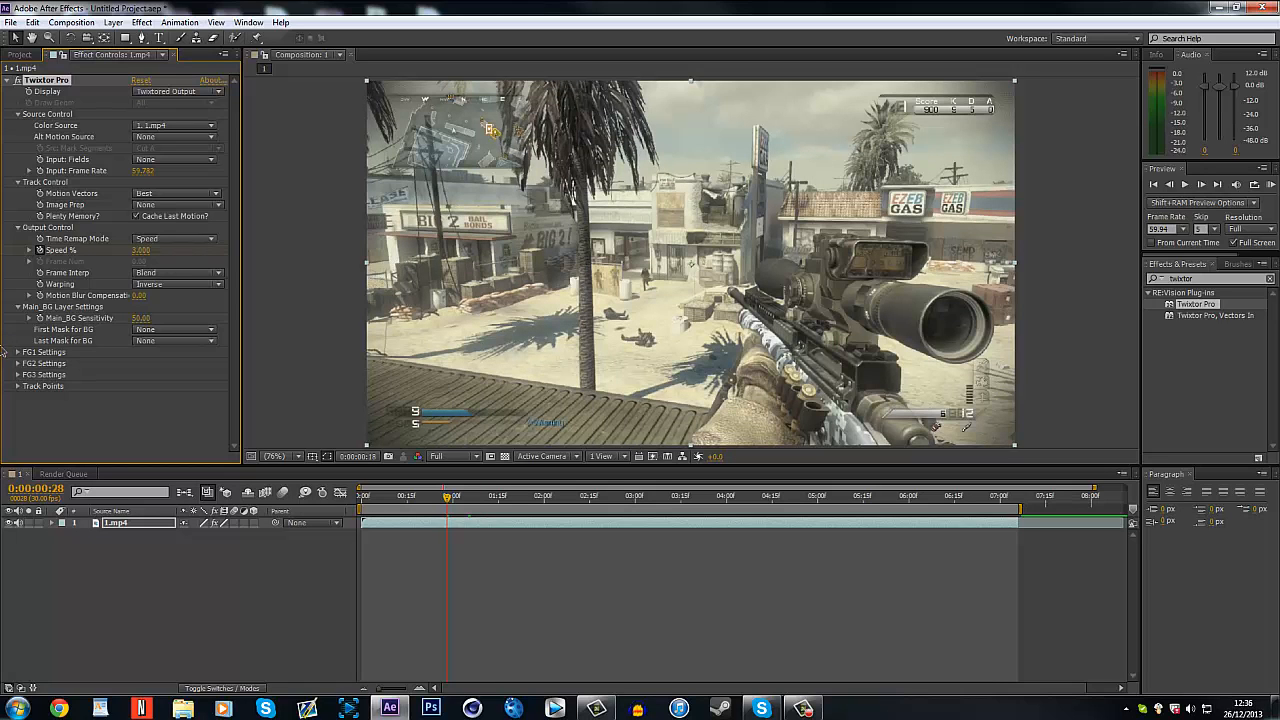
pyautogui.press('pageup')
pyautogui.press('pageup')
pyautogui.press('pageup')
pyautogui.press('pageup')
pyautogui.press('pageup')
pyautogui.press('pageup')
pyautogui.press('pageup')
pyautogui.press('pageup')
pyautogui.press('pageup')
pyautogui.press('pageup')
pyautogui.press('pageup')
pyautogui.press('pageup')
pyautogui.press('pageup')
pyautogui.press('pageup')
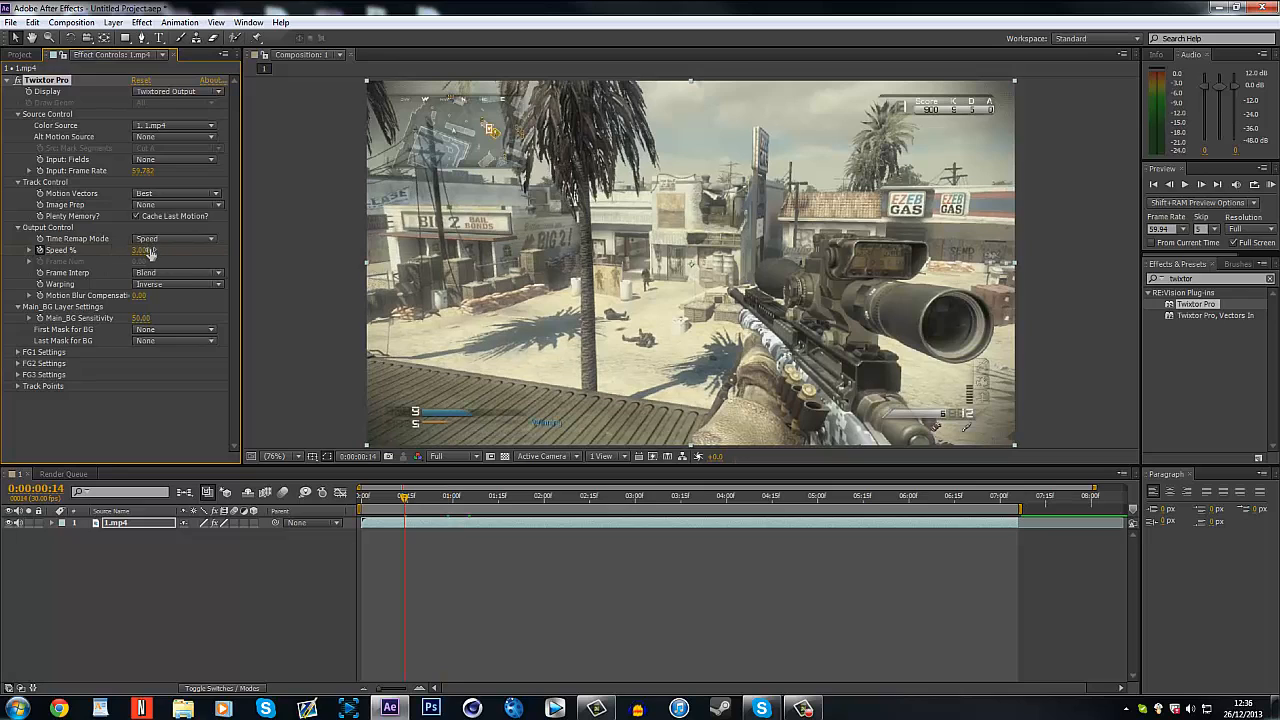
pyautogui.click(147, 251)
pyautogui.write('100')
pyautogui.press('Return')
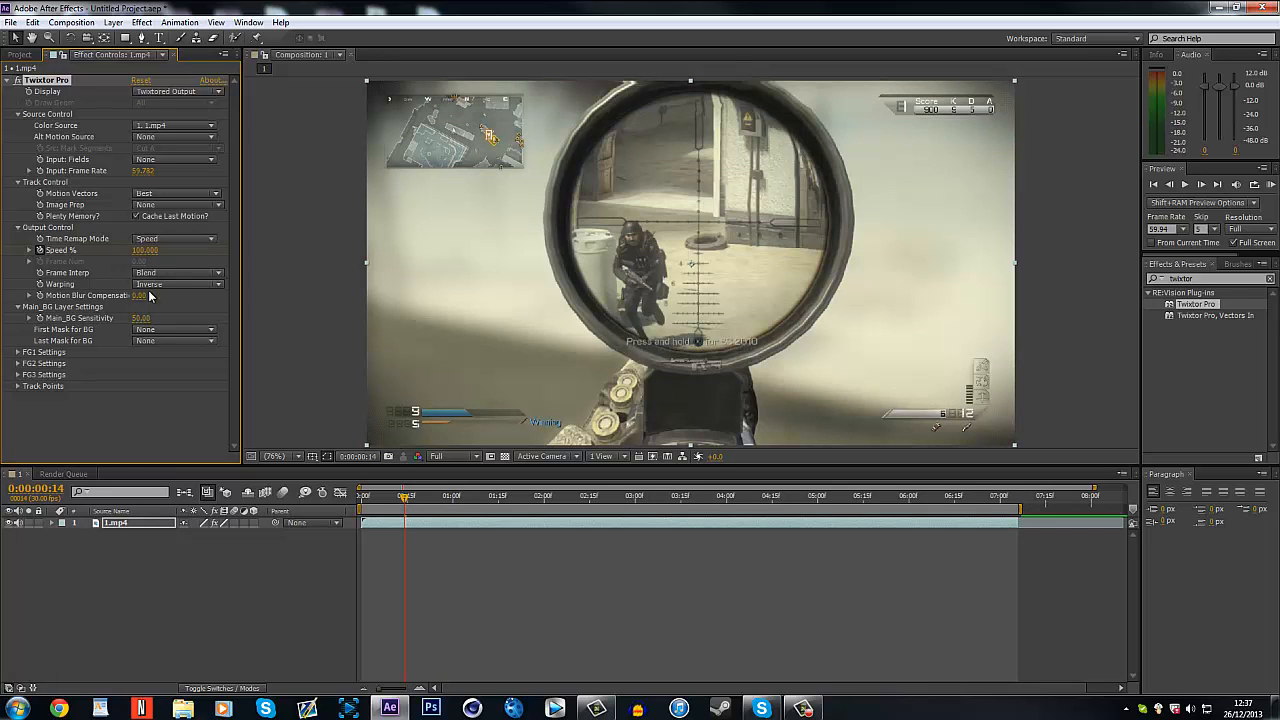
# - Reveal the layer's Speed % keyframes, move the middle one to 0:00:00:25, and set the current time there
pyautogui.press('u')
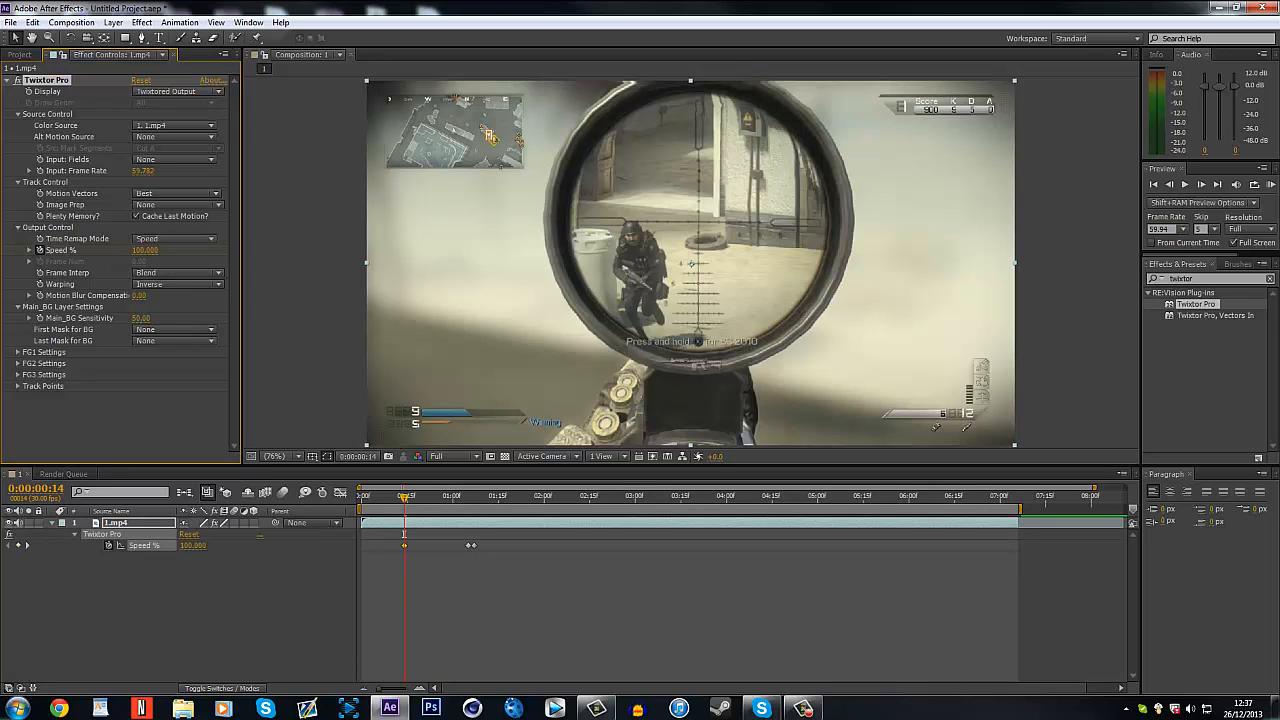
pyautogui.click(400, 689)
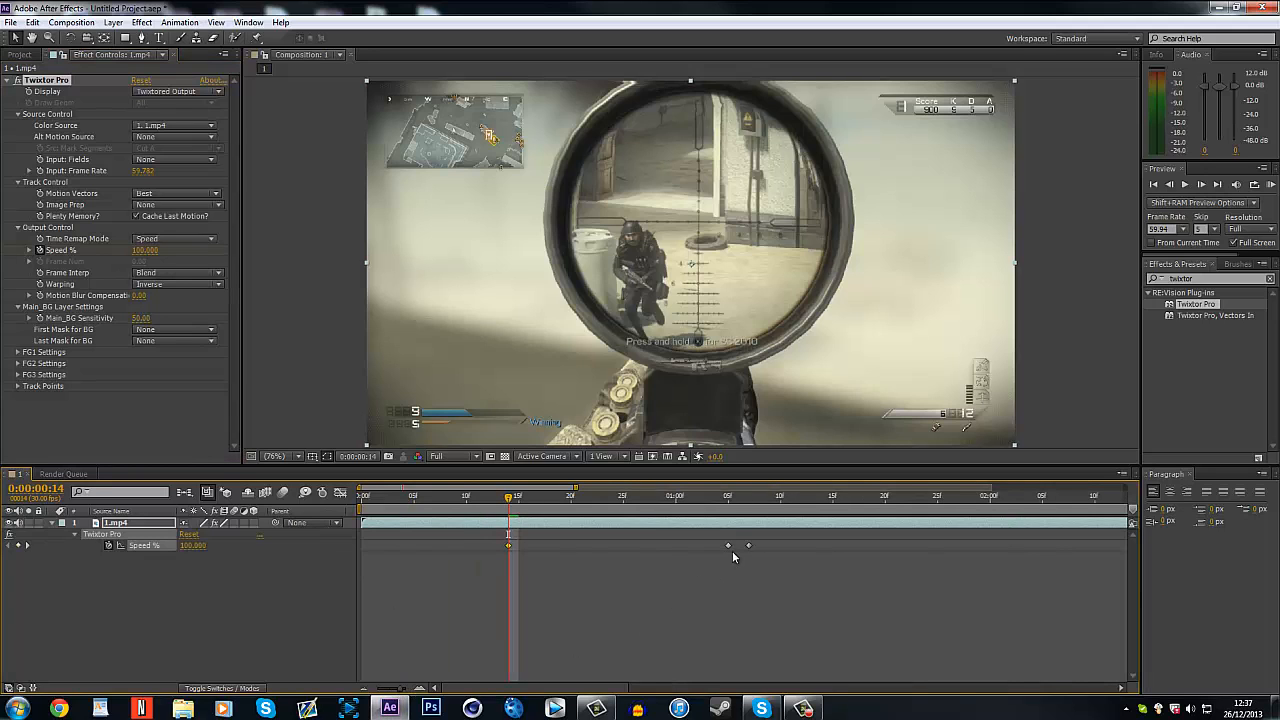
pyautogui.moveTo(729, 546); pyautogui.dragTo(623, 543)
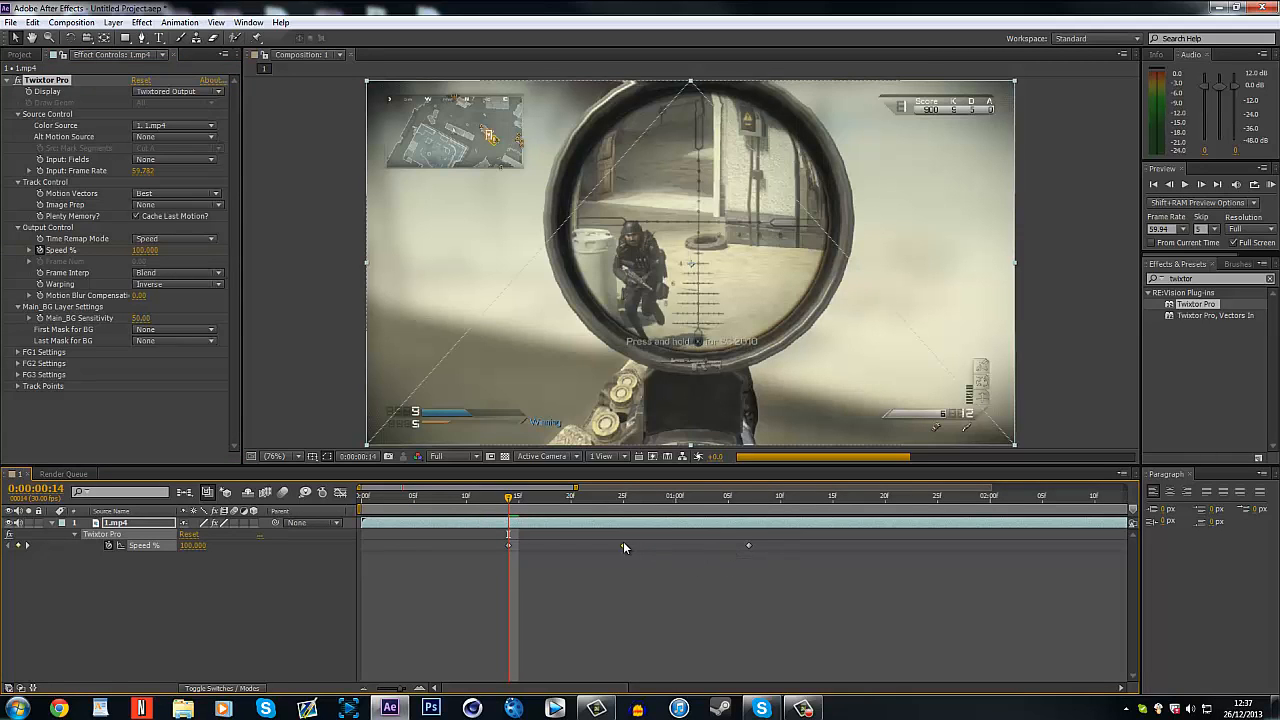
pyautogui.click(623, 497)
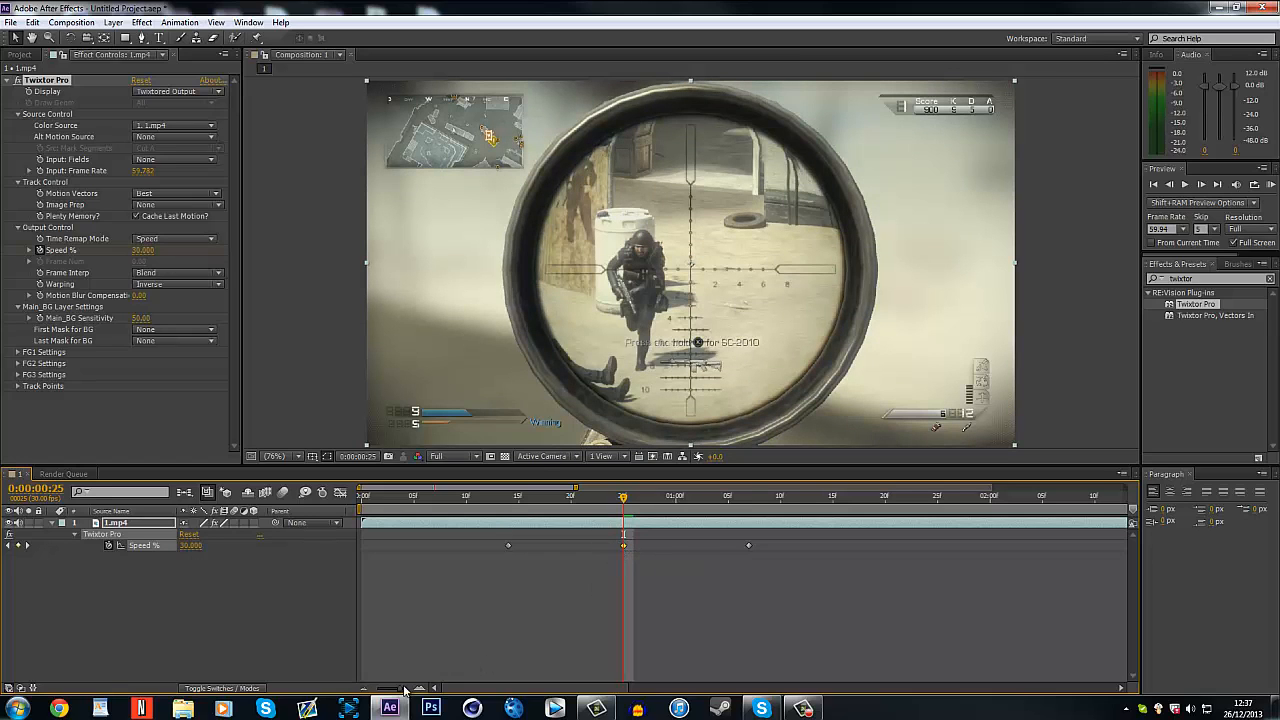
# - Find the next kill shot in the clip and add a Speed % keyframe of 100 at 0:00:04:03
pyautogui.moveTo(402, 689); pyautogui.dragTo(374, 694)
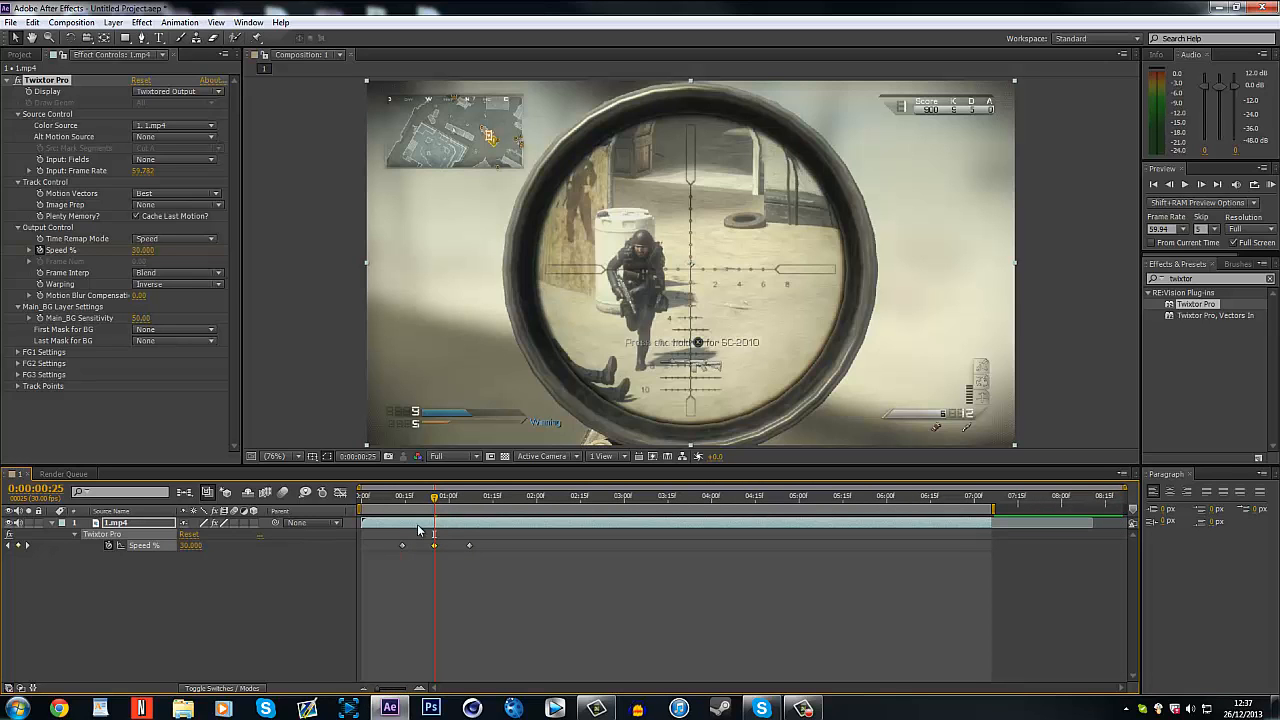
pyautogui.moveTo(396, 508); pyautogui.dragTo(772, 531)
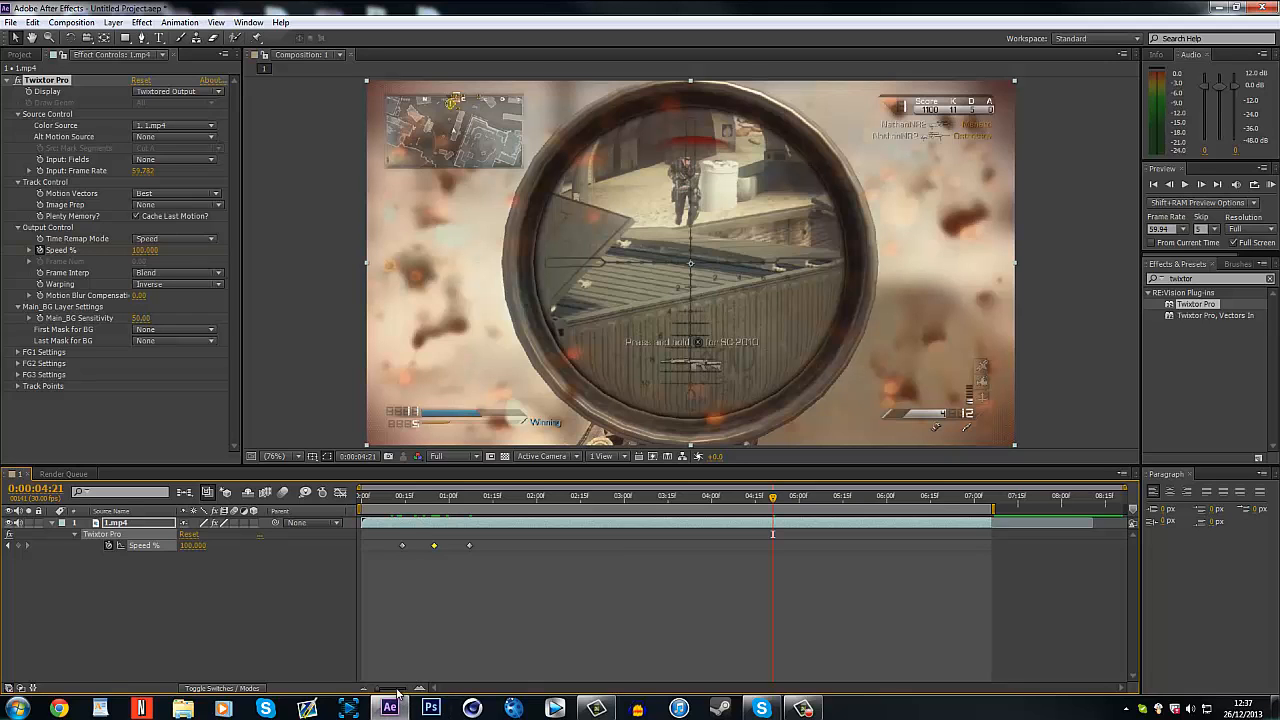
pyautogui.click(735, 499)
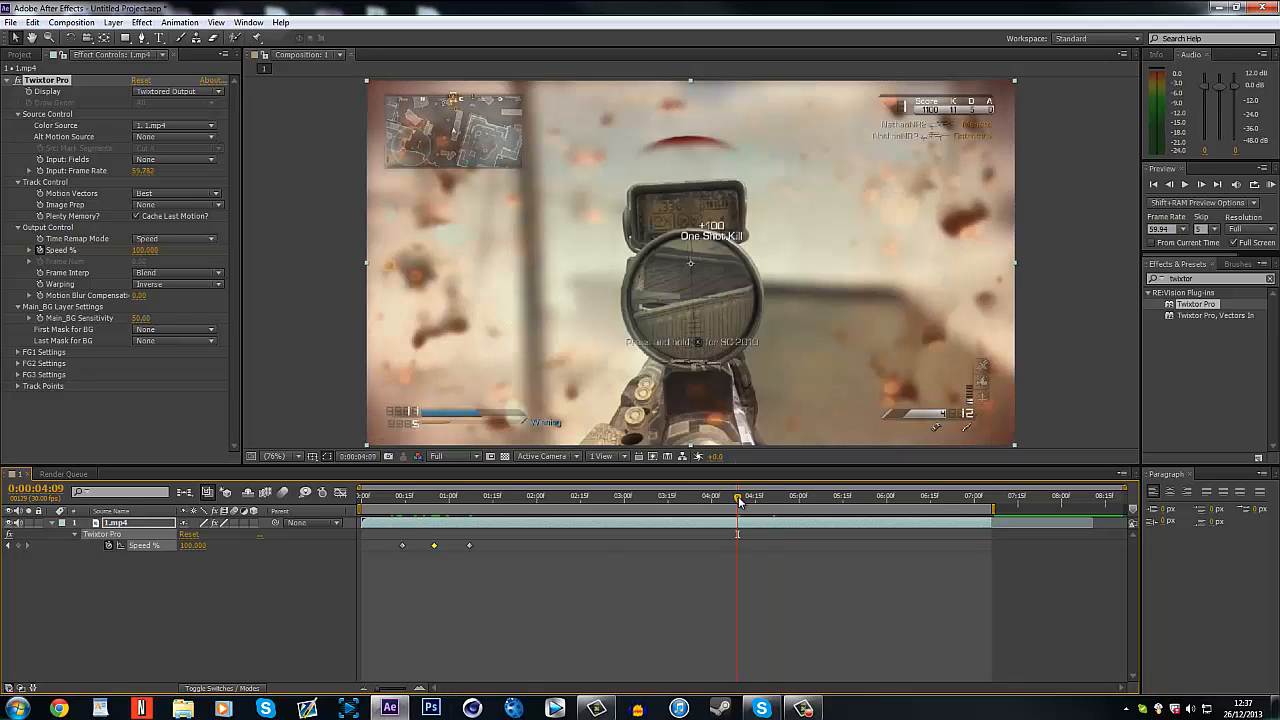
pyautogui.click(716, 500)
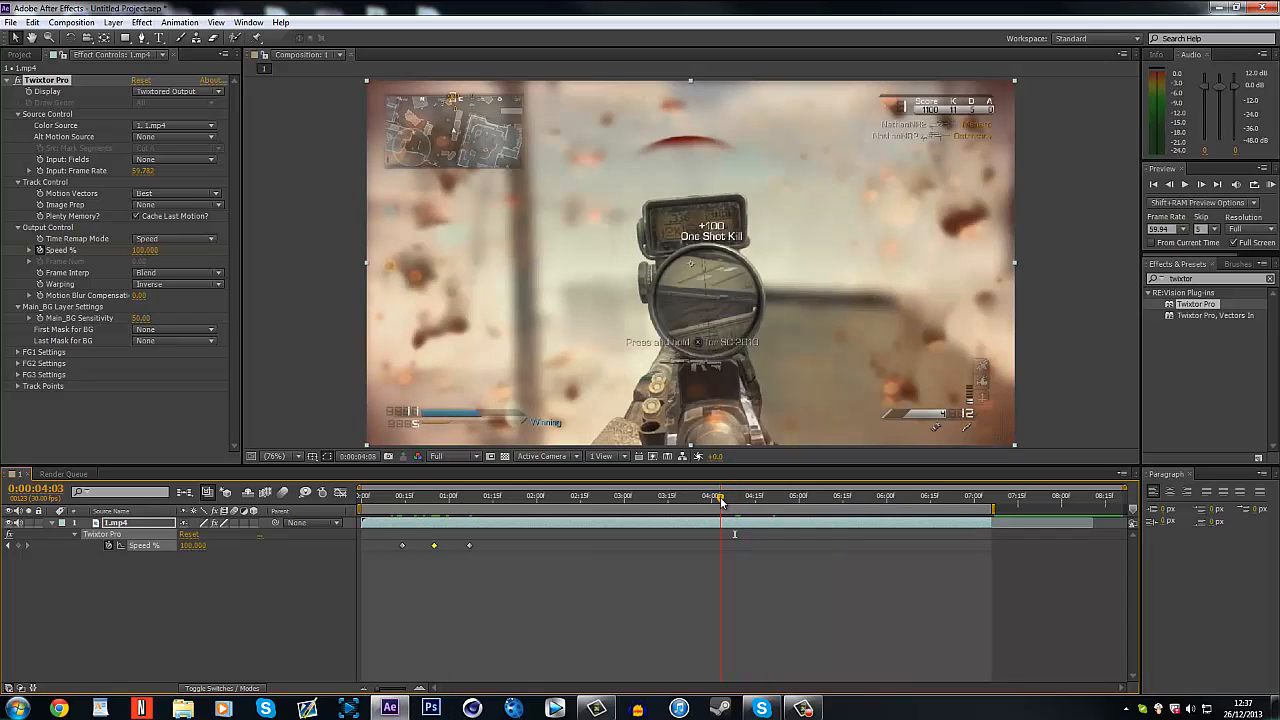
pyautogui.moveTo(716, 500); pyautogui.dragTo(721, 499)
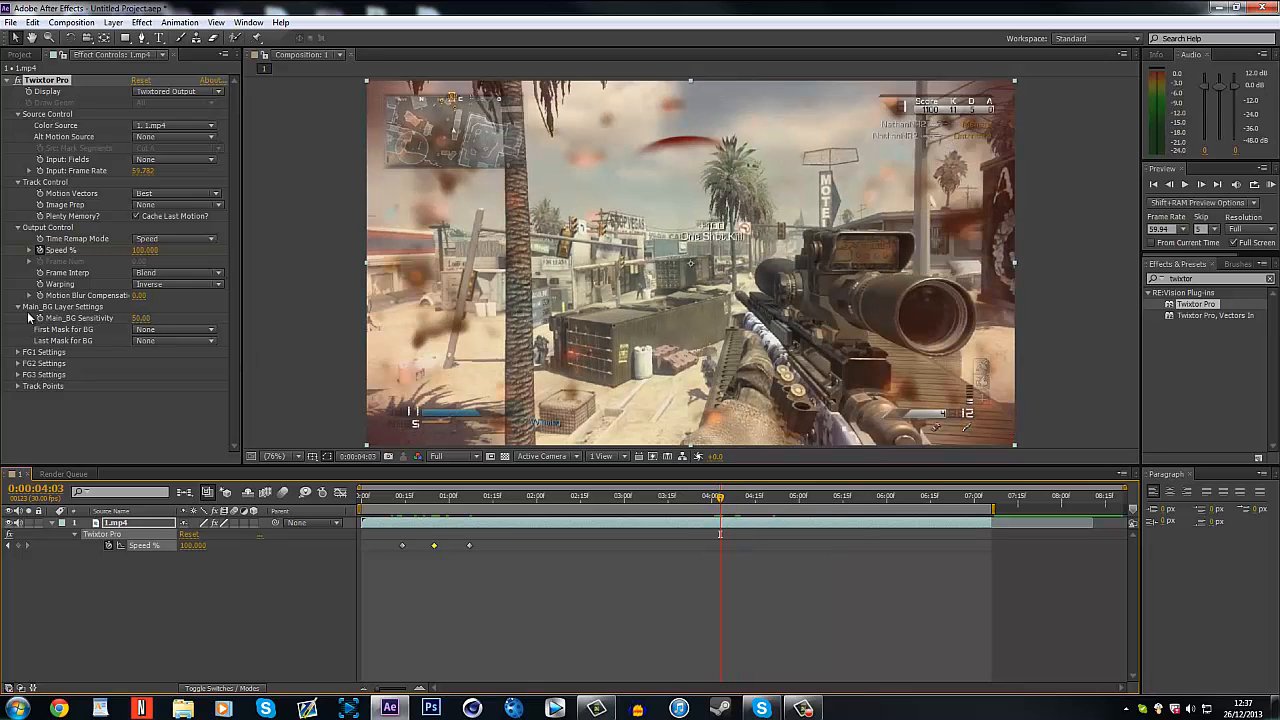
pyautogui.click(145, 250)
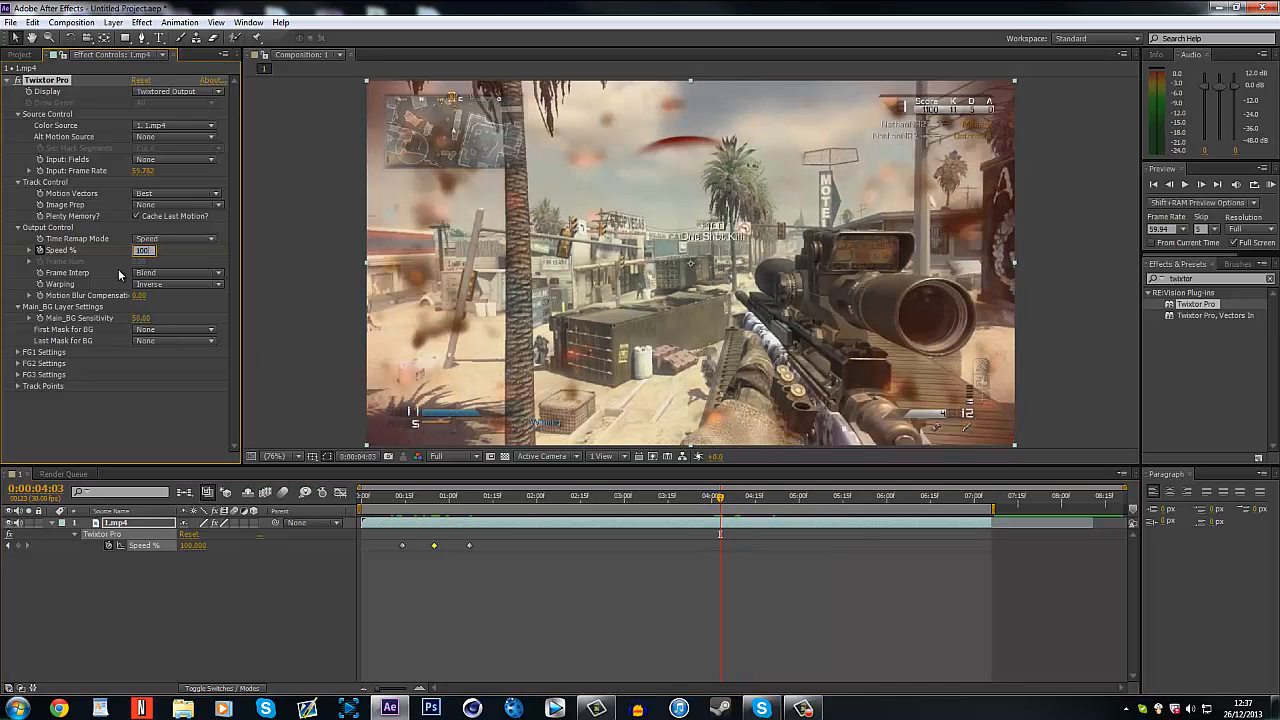
pyautogui.click(17, 546)
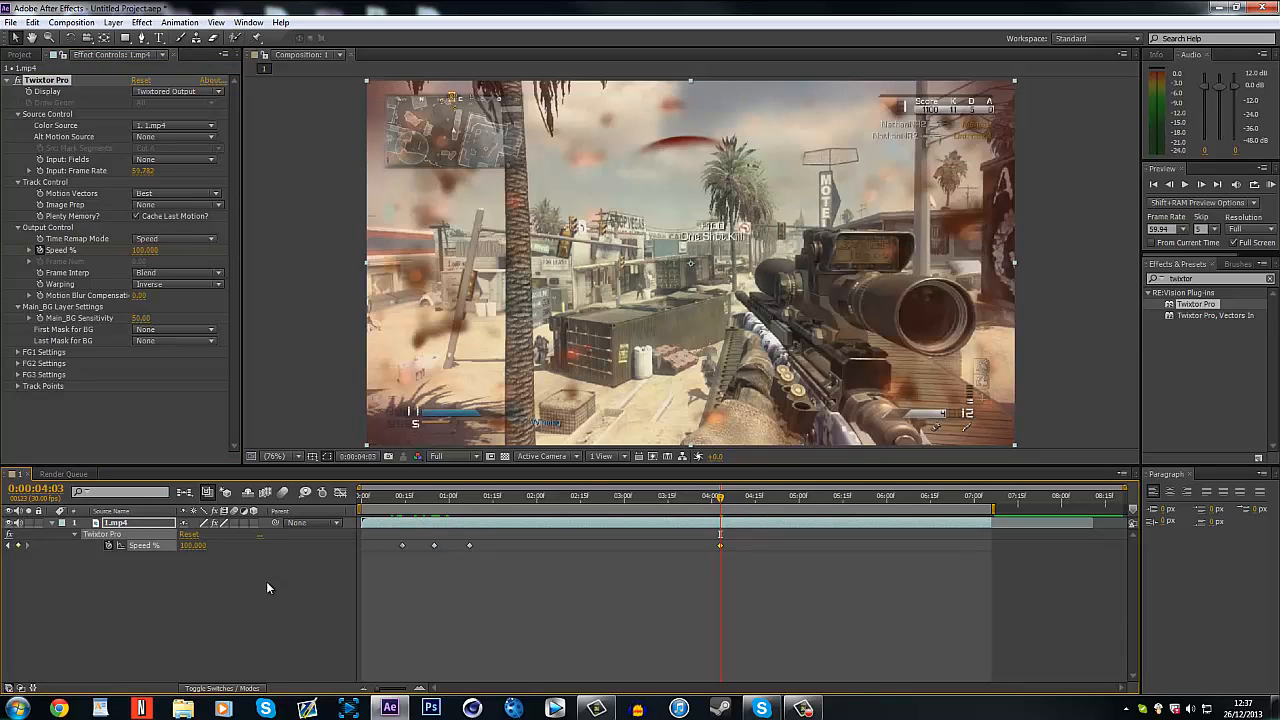
# - Step to the frame at 0:00:04:04 and add a Speed % keyframe of 3 there
pyautogui.press('pageup')
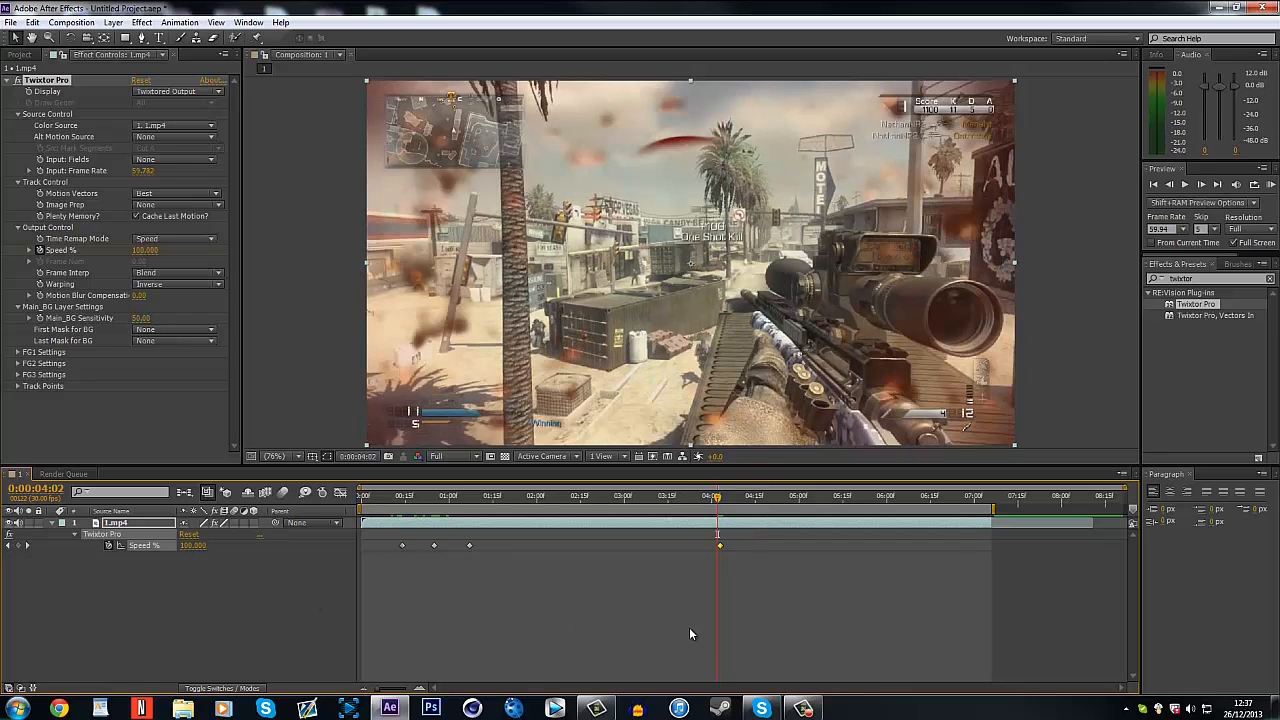
pyautogui.press('pagedown')
pyautogui.press('pagedown')
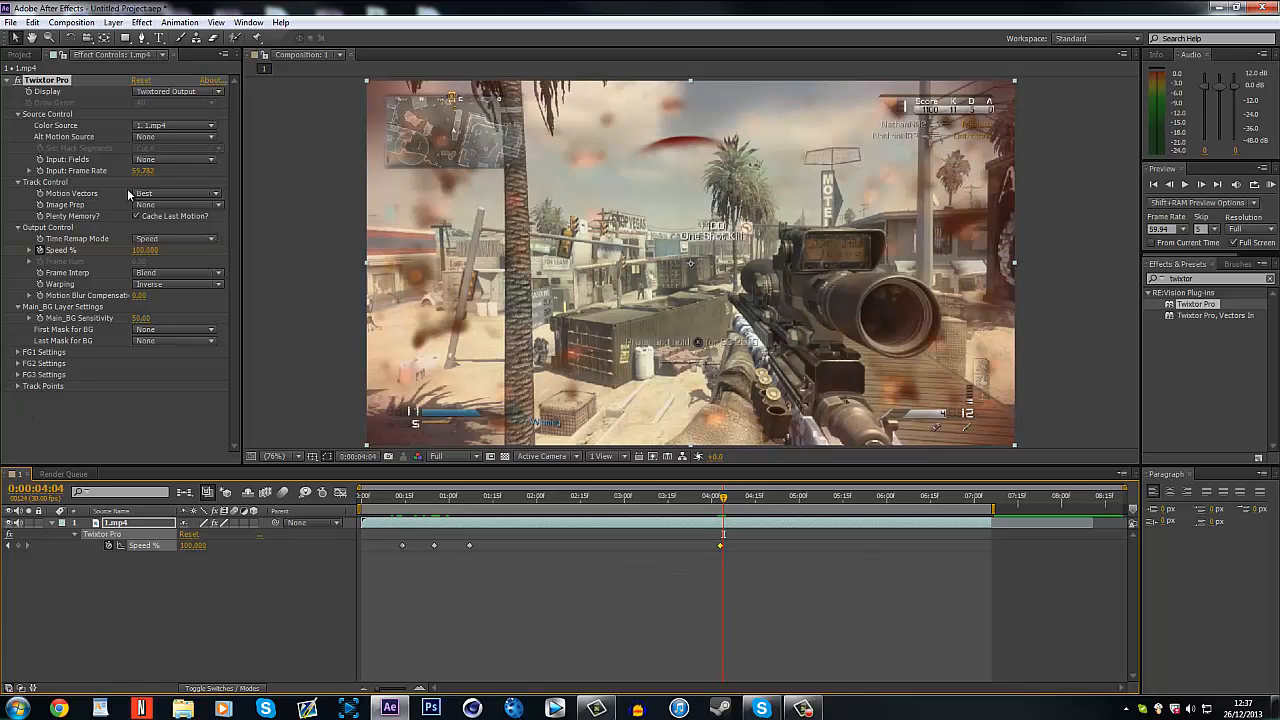
pyautogui.click(146, 251)
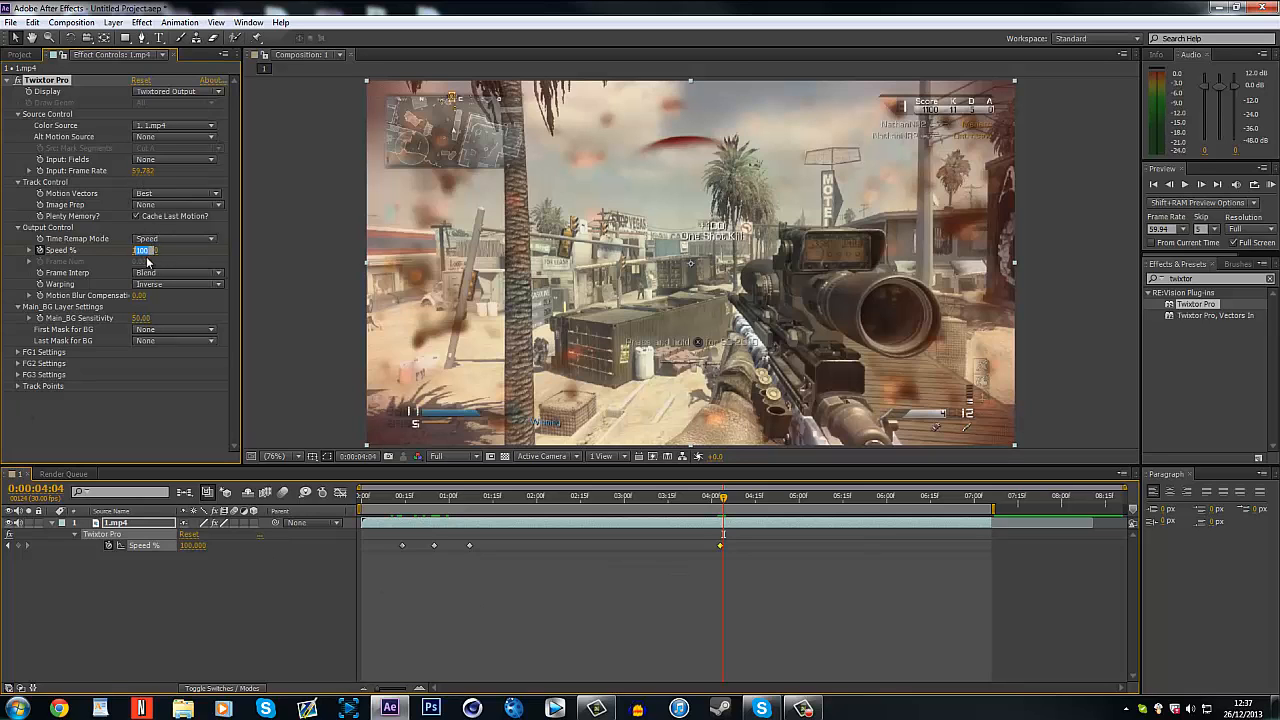
pyautogui.write('3')
pyautogui.press('Return')
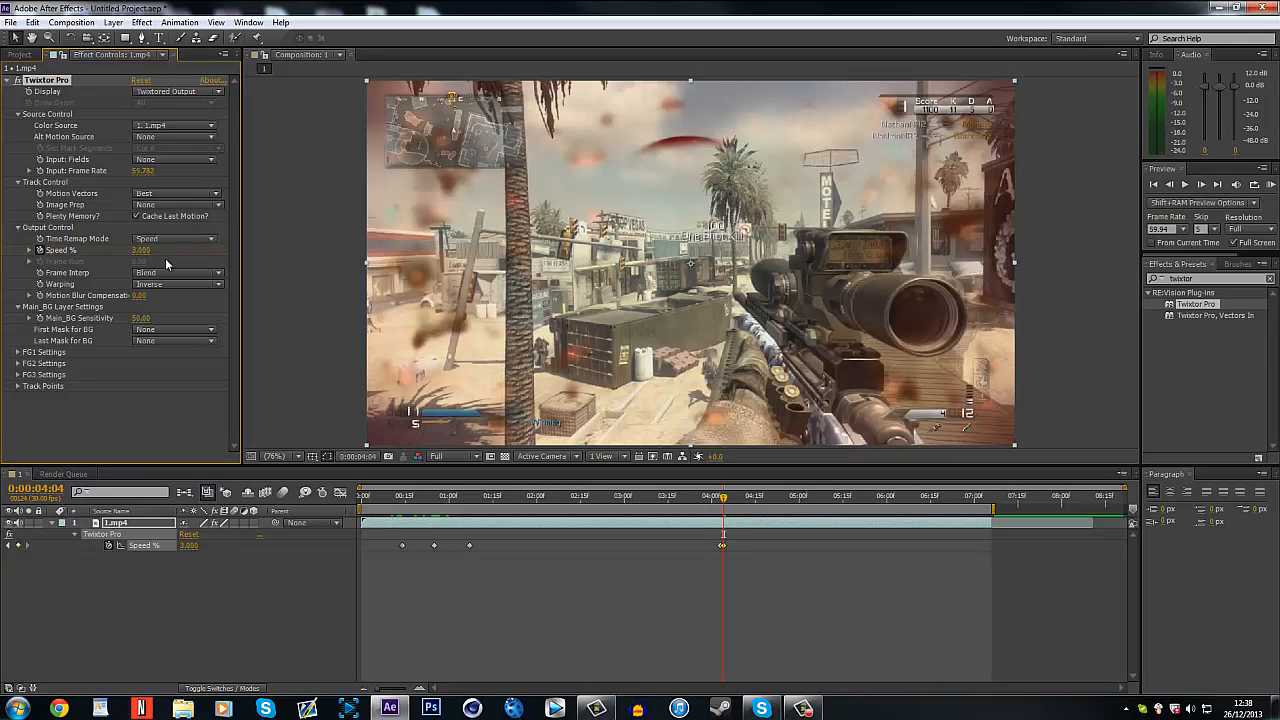
# - Return the clip to full speed with a Speed % keyframe of 100 at 0:00:04:23
pyautogui.click(785, 498)
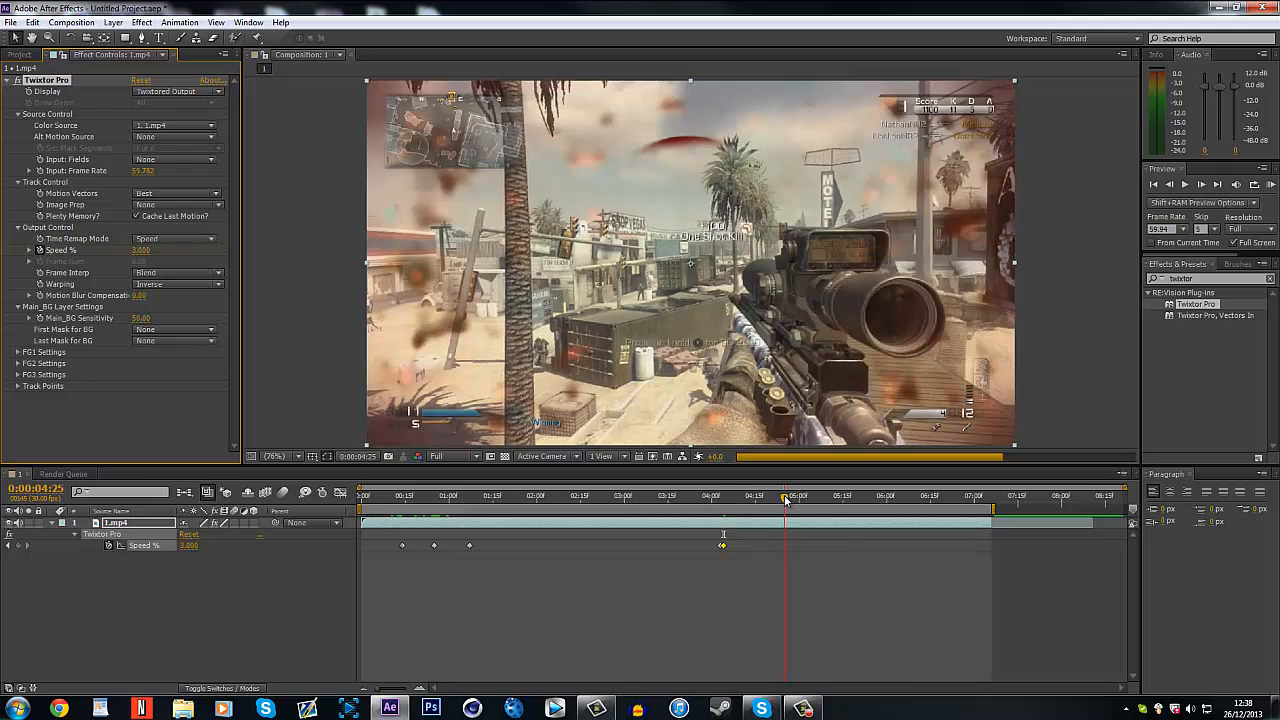
pyautogui.moveTo(785, 500); pyautogui.dragTo(779, 497)
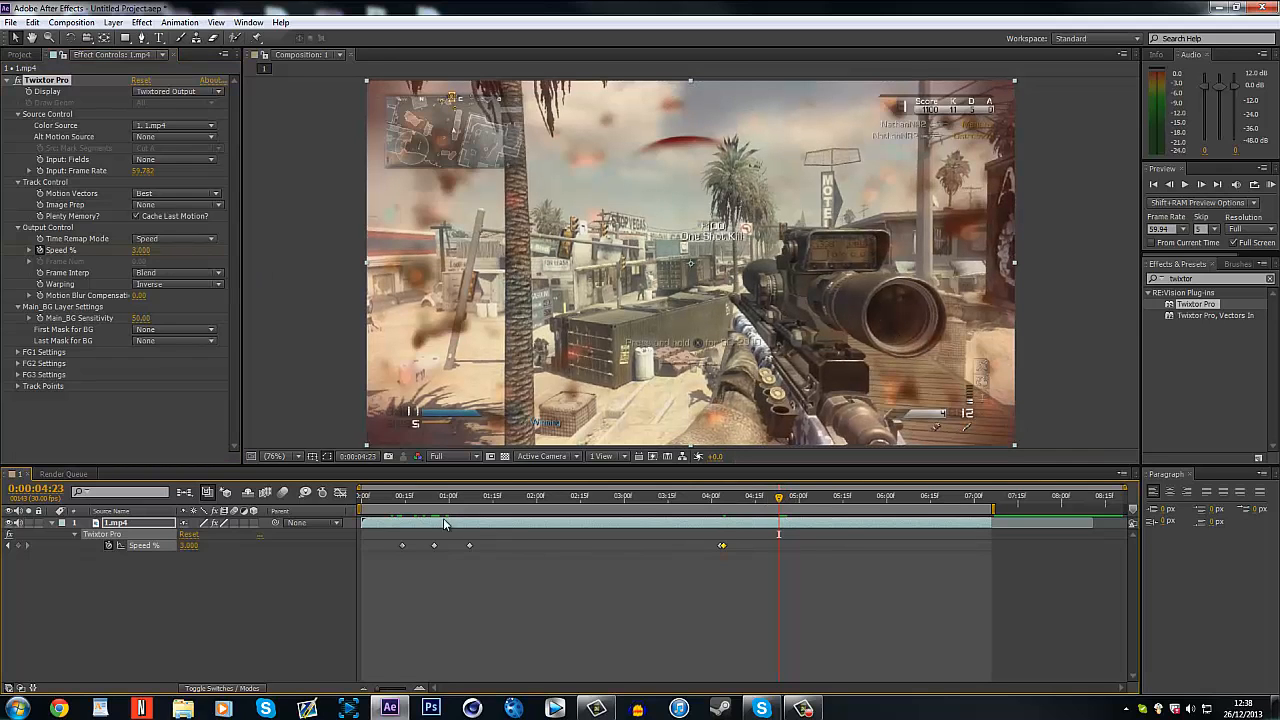
pyautogui.click(143, 250)
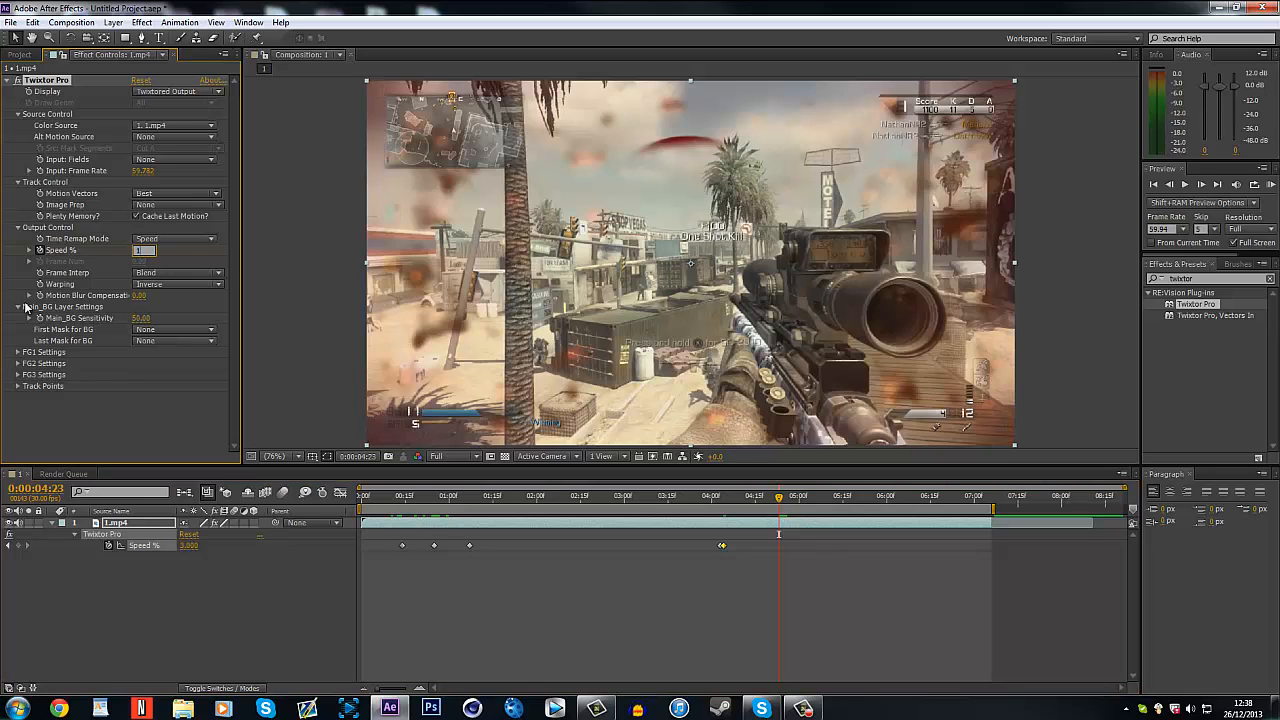
pyautogui.write('100')
pyautogui.press('Return')
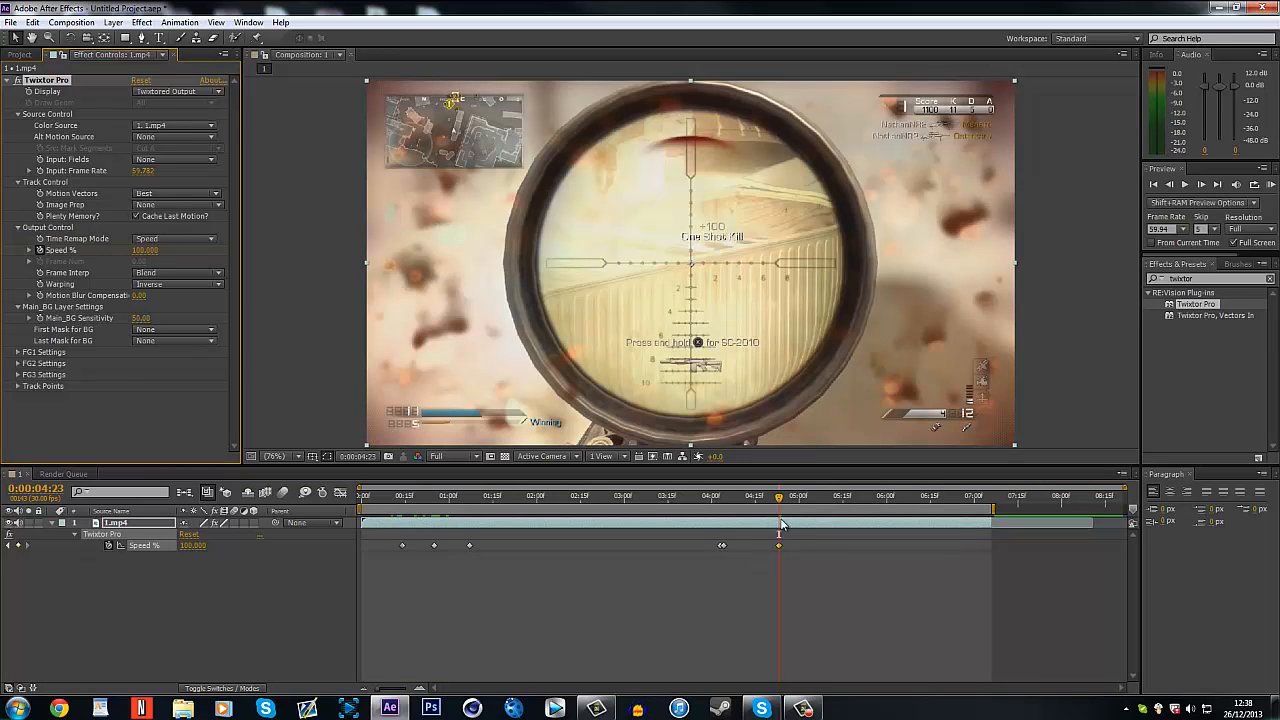
# - Review the footage around the second slowdown and add a Speed % keyframe of 100 at 0:00:02:02
pyautogui.moveTo(779, 497); pyautogui.dragTo(725, 503)
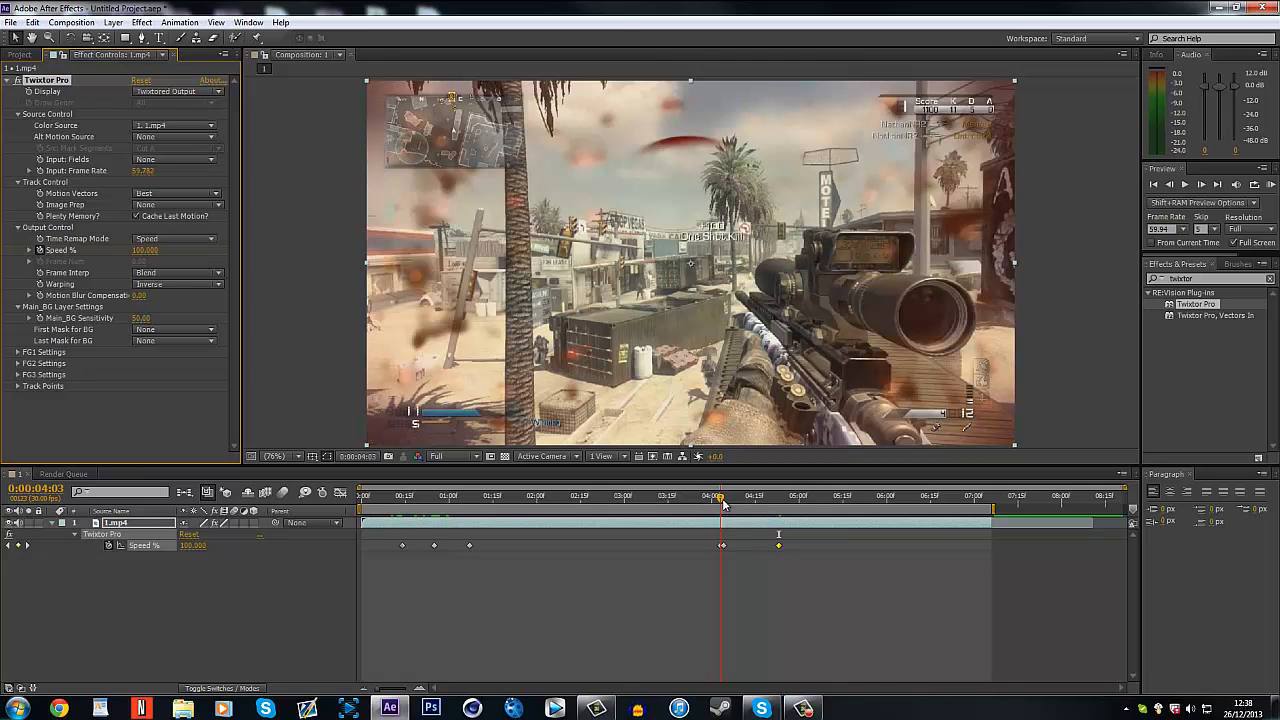
pyautogui.moveTo(724, 505); pyautogui.dragTo(725, 507)
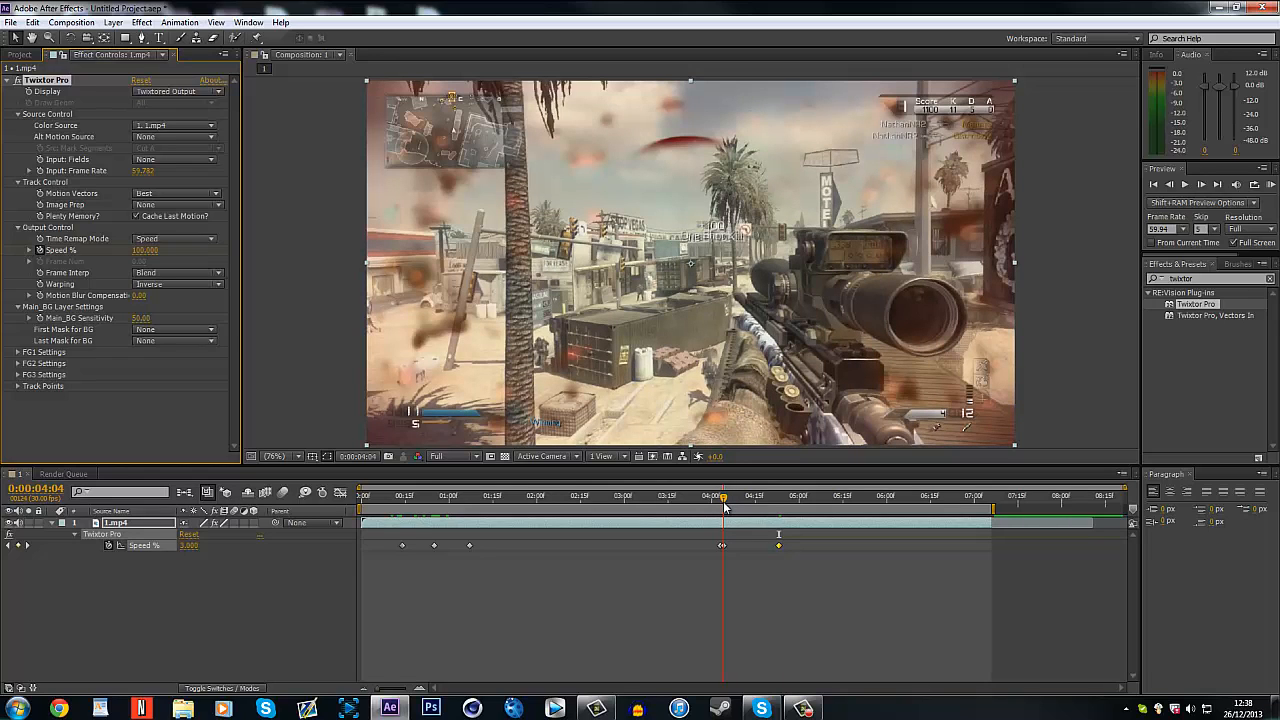
pyautogui.moveTo(727, 508); pyautogui.dragTo(758, 508)
pyautogui.moveTo(771, 512); pyautogui.dragTo(891, 513)
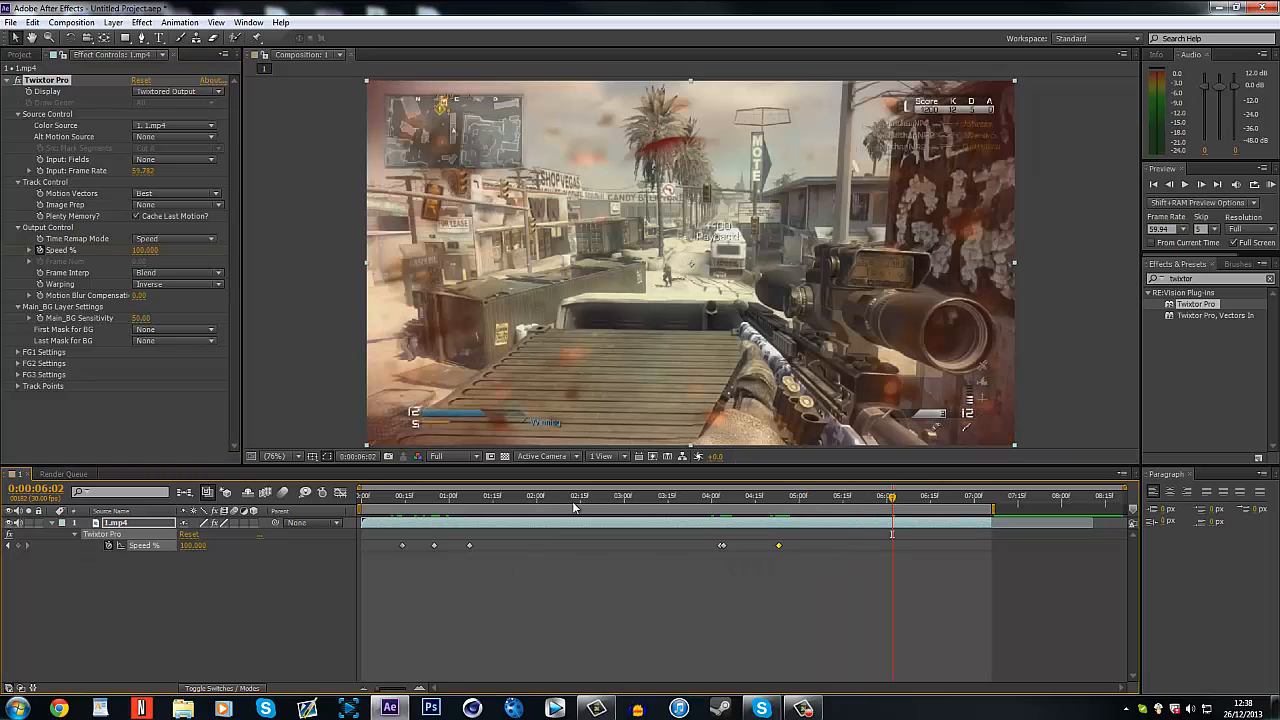
pyautogui.moveTo(575, 508); pyautogui.dragTo(542, 509)
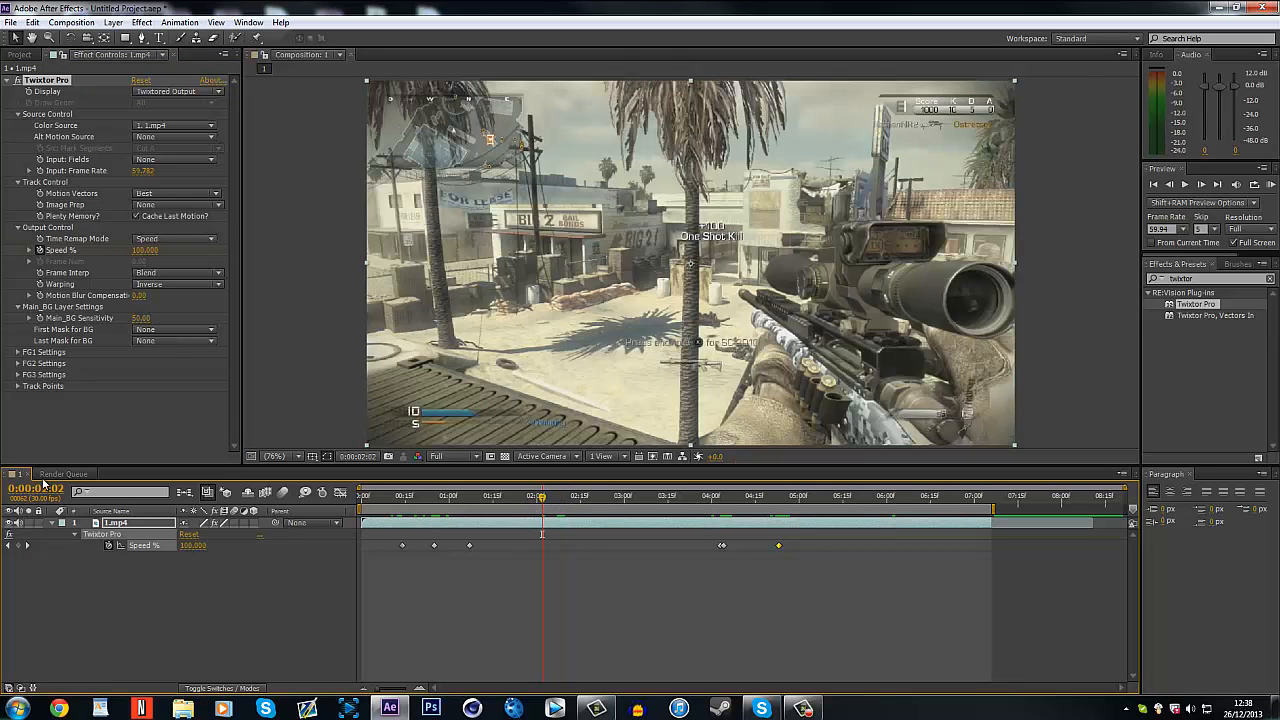
pyautogui.click(18, 545)
# - Speed up the clip with a Speed % keyframe of 250 at 0:00:02:09
pyautogui.click(562, 505)
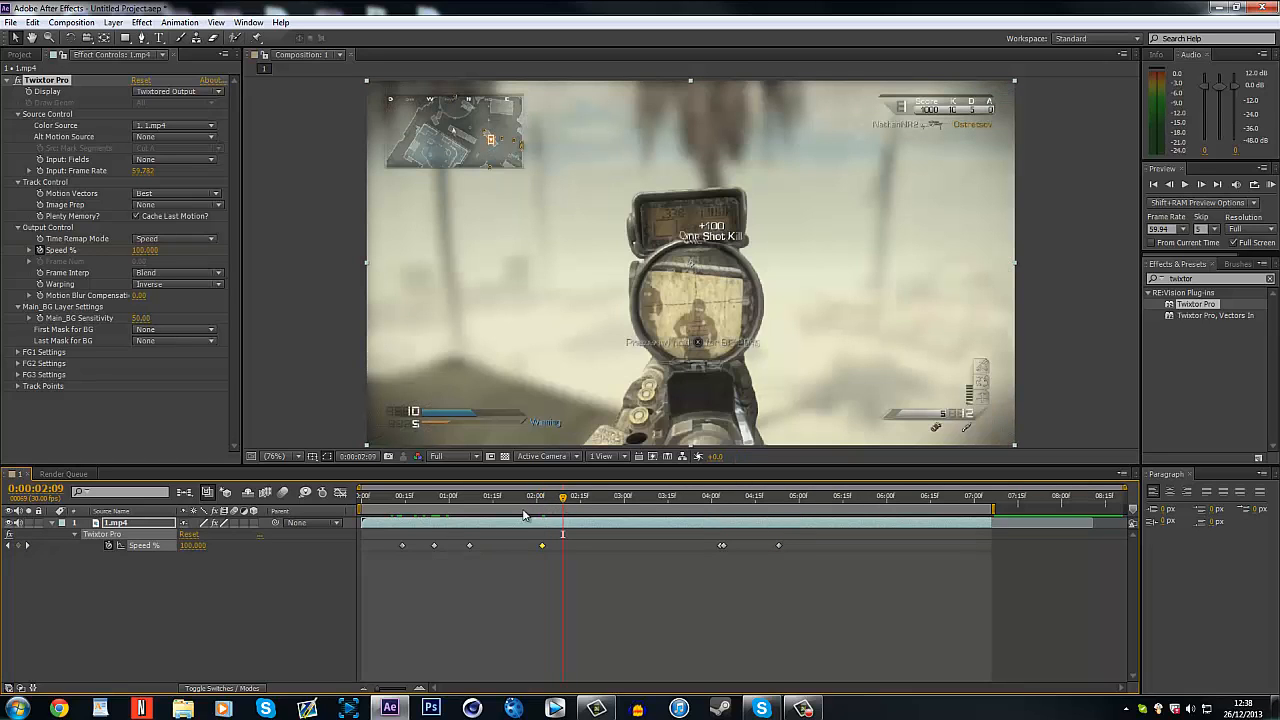
pyautogui.click(193, 547)
pyautogui.write('250')
pyautogui.press('Return')
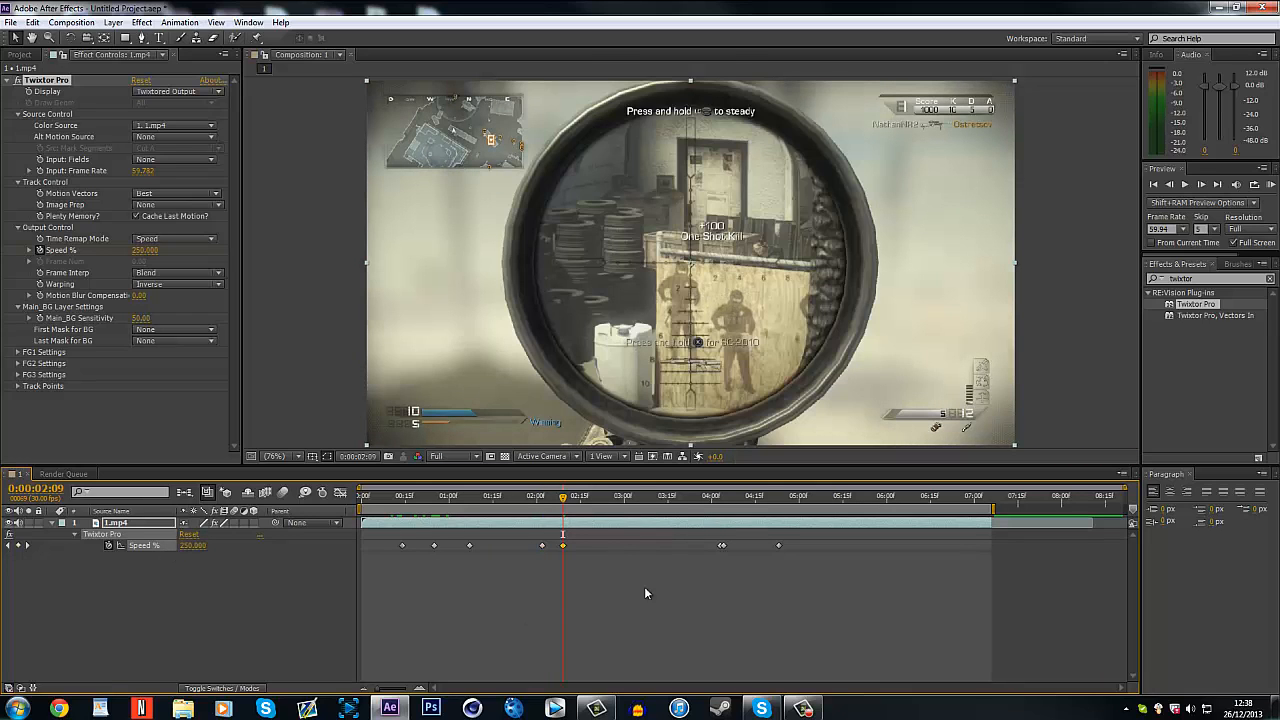
# - Add a lower Speed % keyframe at 0:00:02:16 and one of 100 at 0:00:02:21
pyautogui.click(583, 497)
pyautogui.click(193, 545)
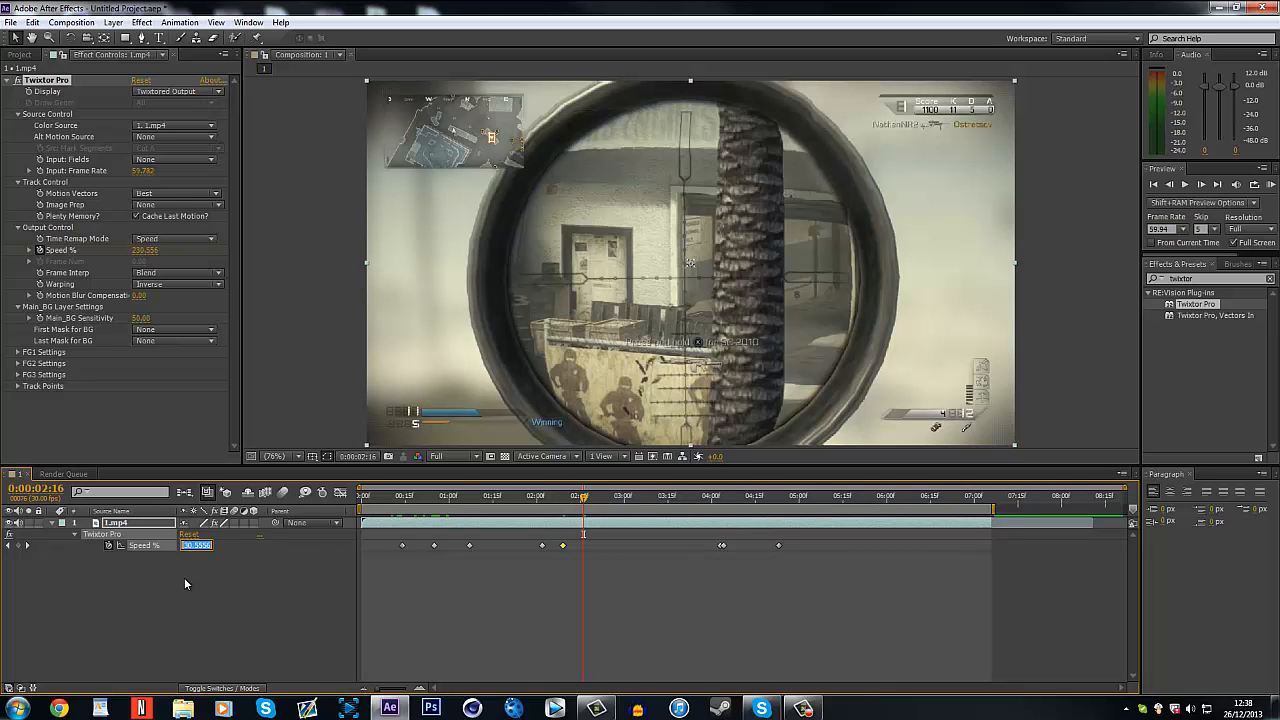
pyautogui.click(598, 497)
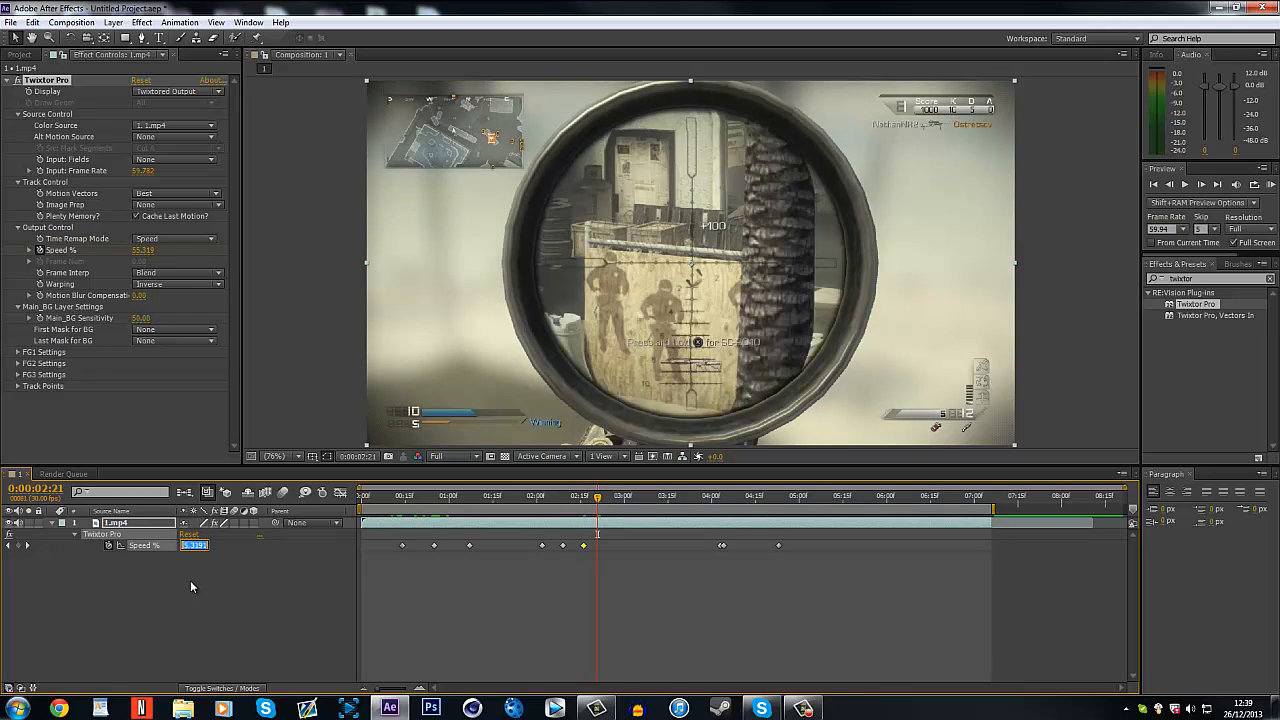
pyautogui.write('100')
pyautogui.press('Return')
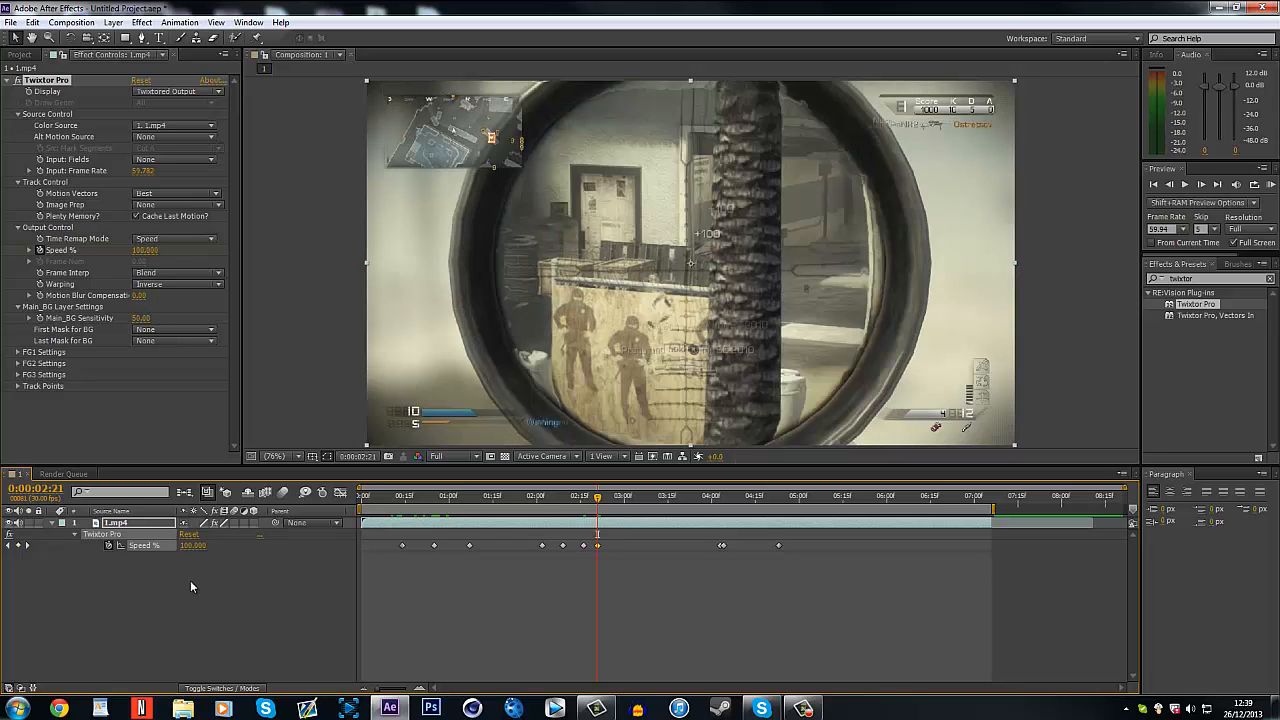
# - Review the sped-up section, shift the 0:00:02:21 Speed % keyframe about two frames forward, and return to 0:00:02:09
pyautogui.click(542, 497)
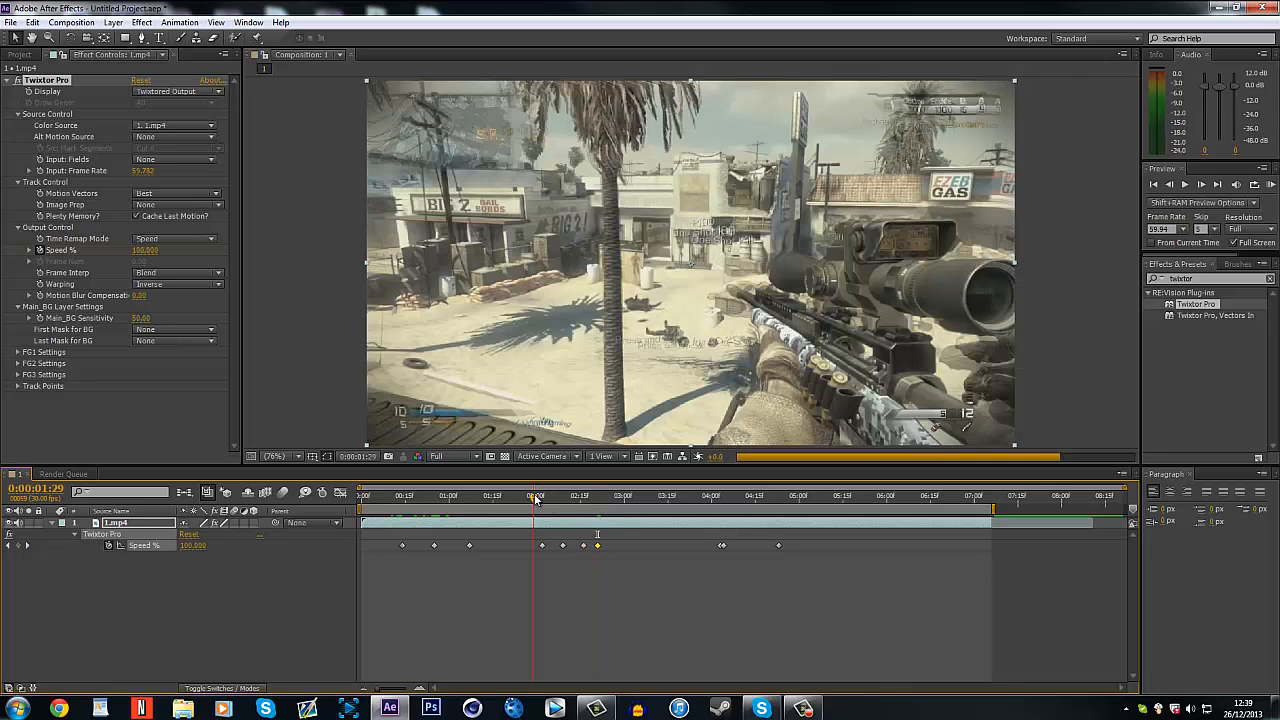
pyautogui.moveTo(543, 497); pyautogui.dragTo(592, 497)
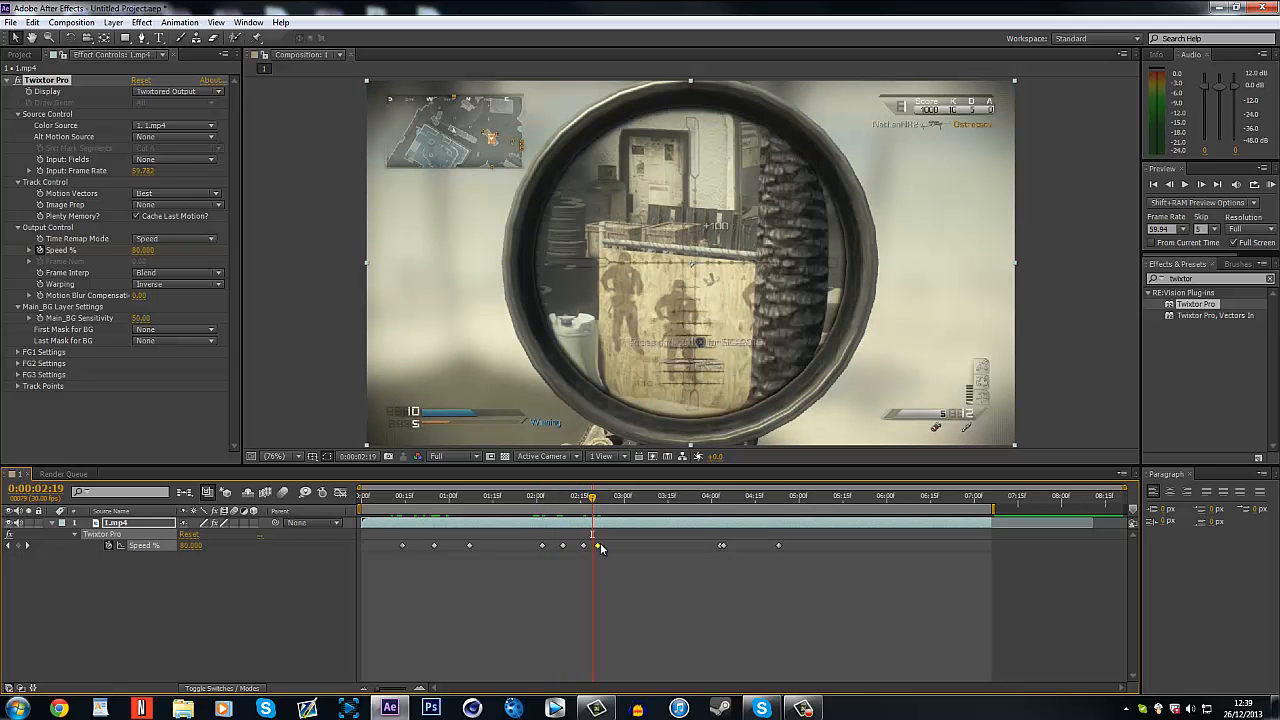
pyautogui.moveTo(599, 545); pyautogui.dragTo(562, 515)
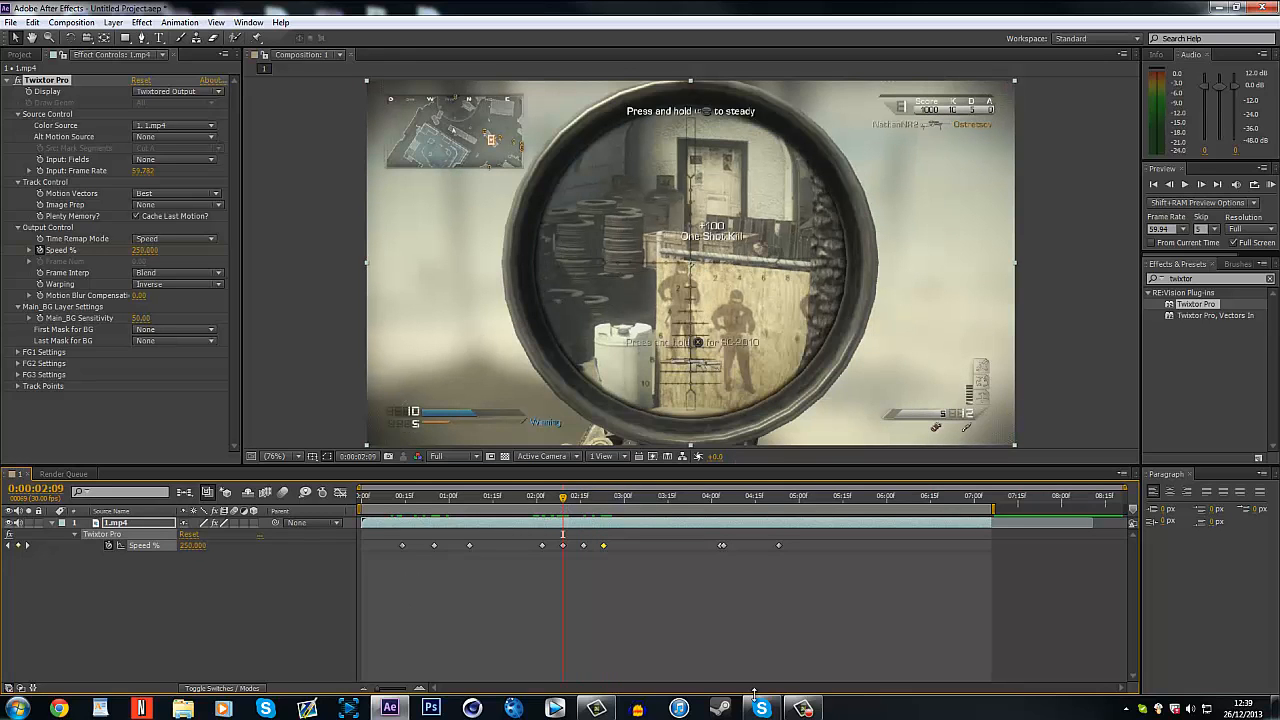